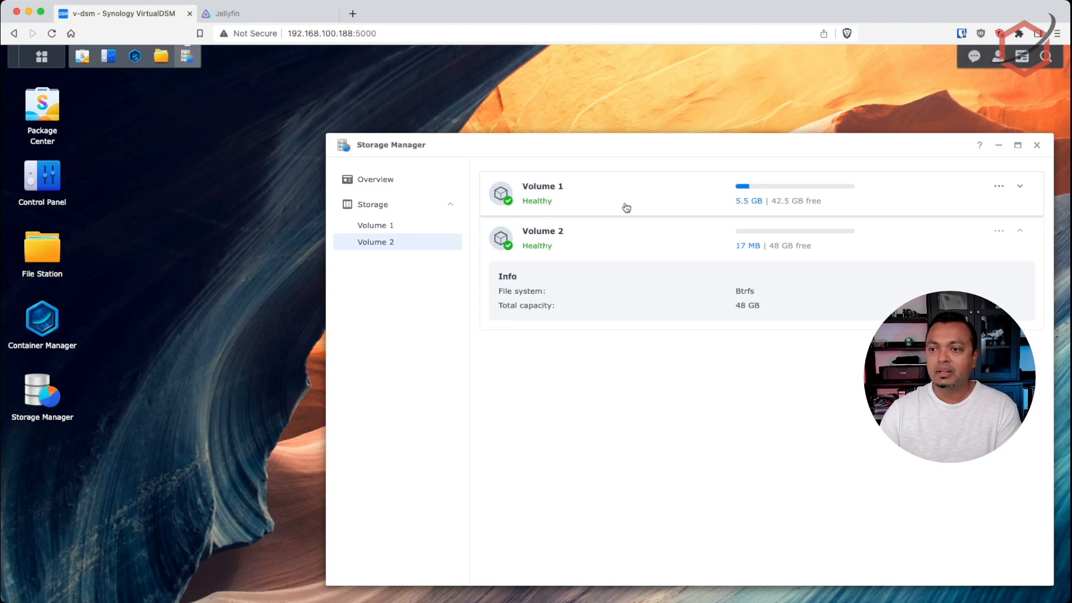
# Put Storage Manager away and show the jellyfin container's general details in Container Manager, including its volume mappings
pyautogui.click(998, 146)
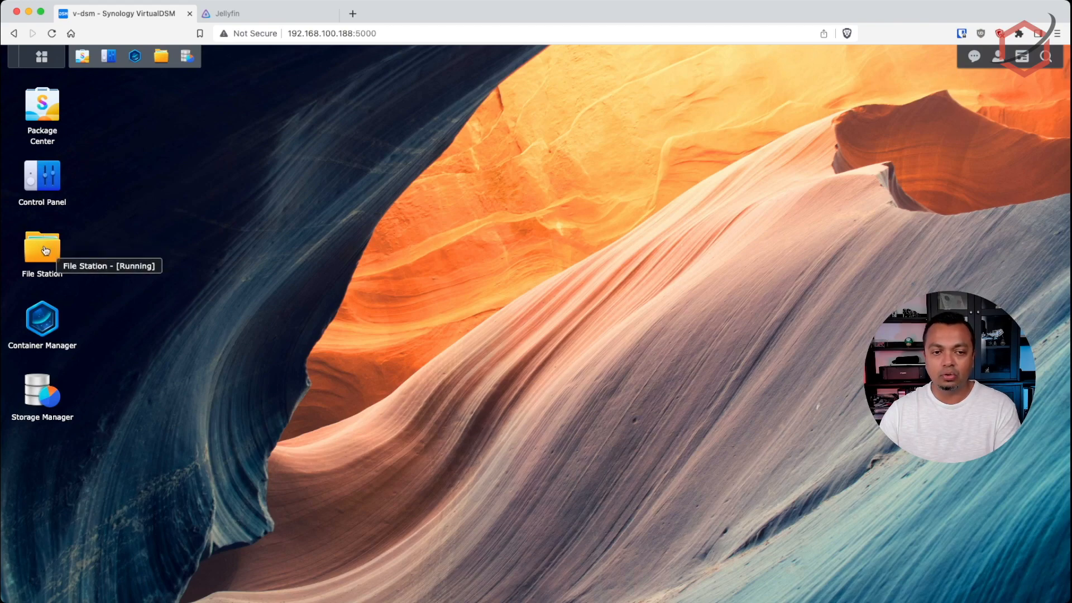
pyautogui.click(137, 62)
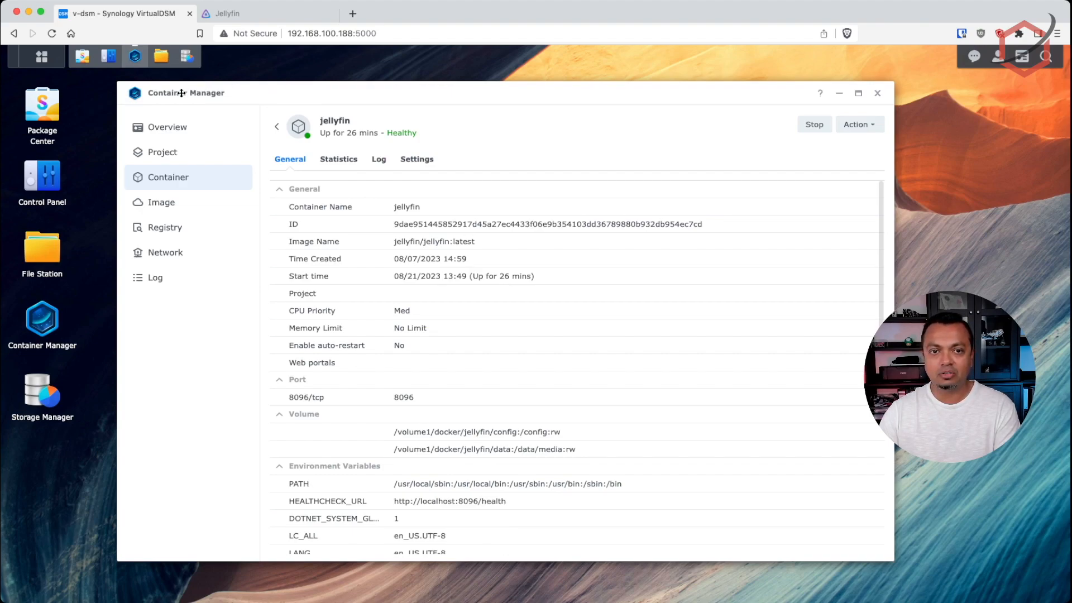
pyautogui.click(177, 182)
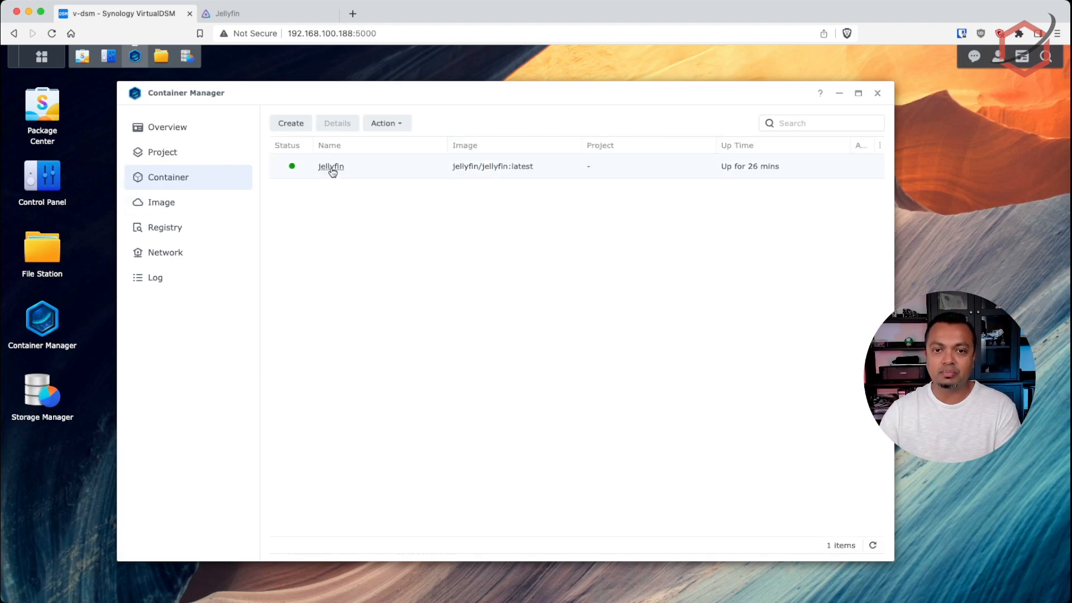
pyautogui.click(331, 167)
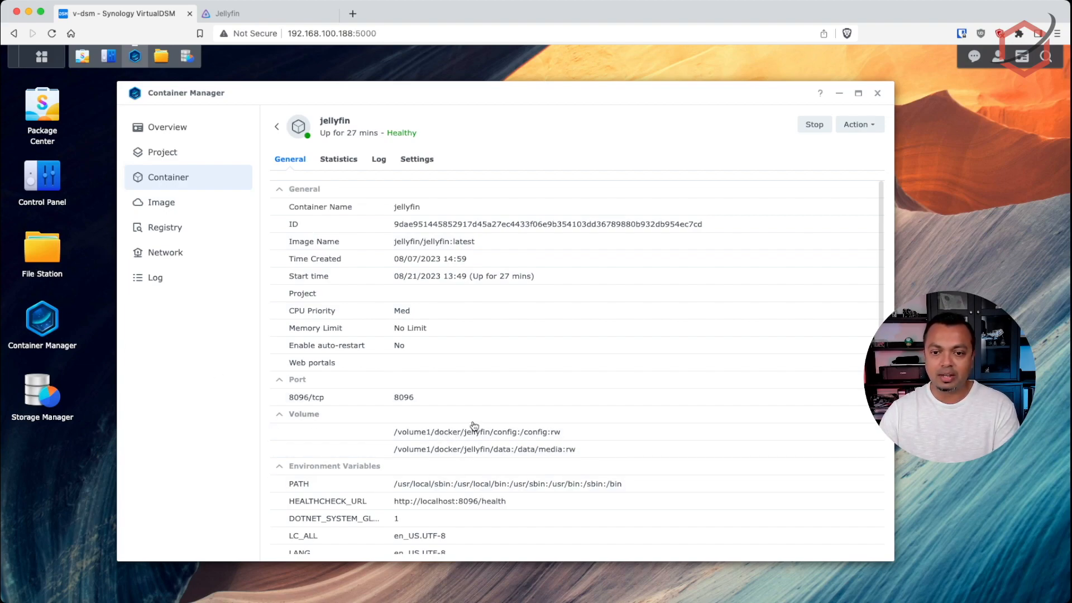
# Examine the docker shared folder and its jellyfin subfolder in File Station, then minimize File Station
pyautogui.click(54, 249)
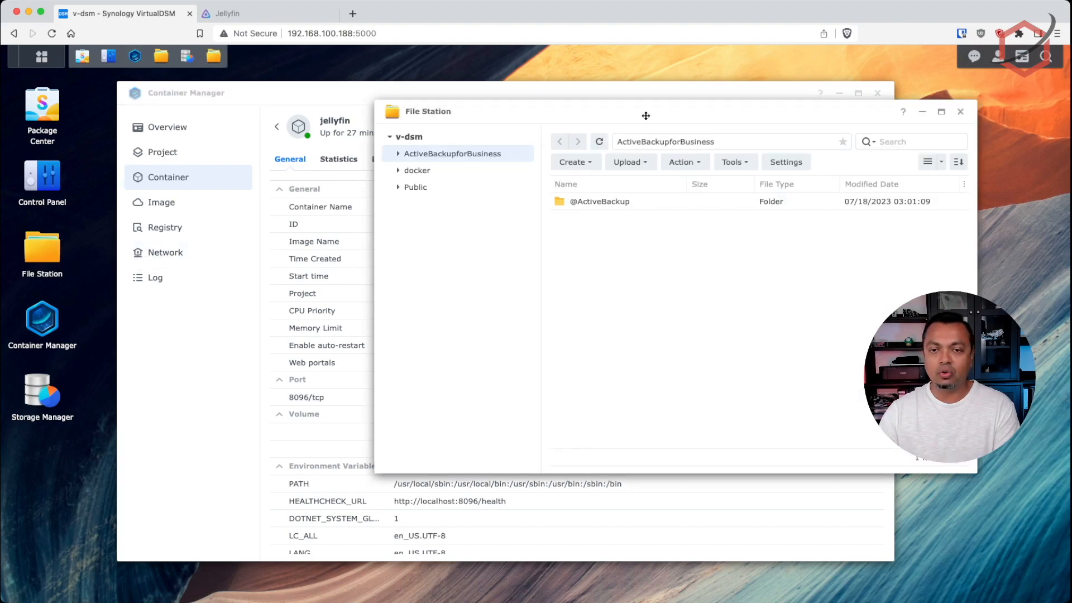
pyautogui.click(427, 176)
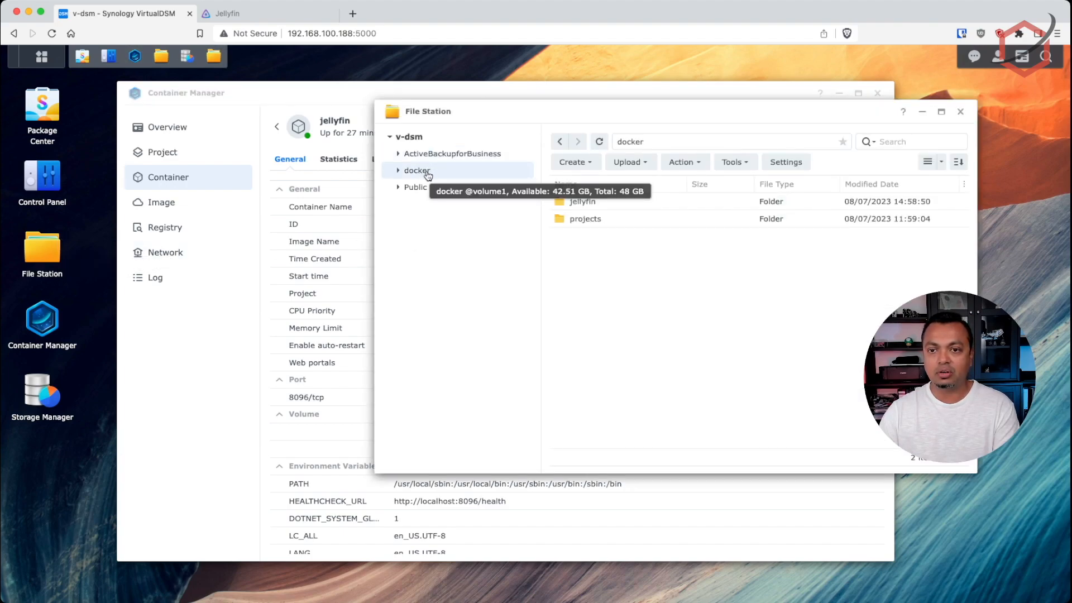
pyautogui.click(596, 205)
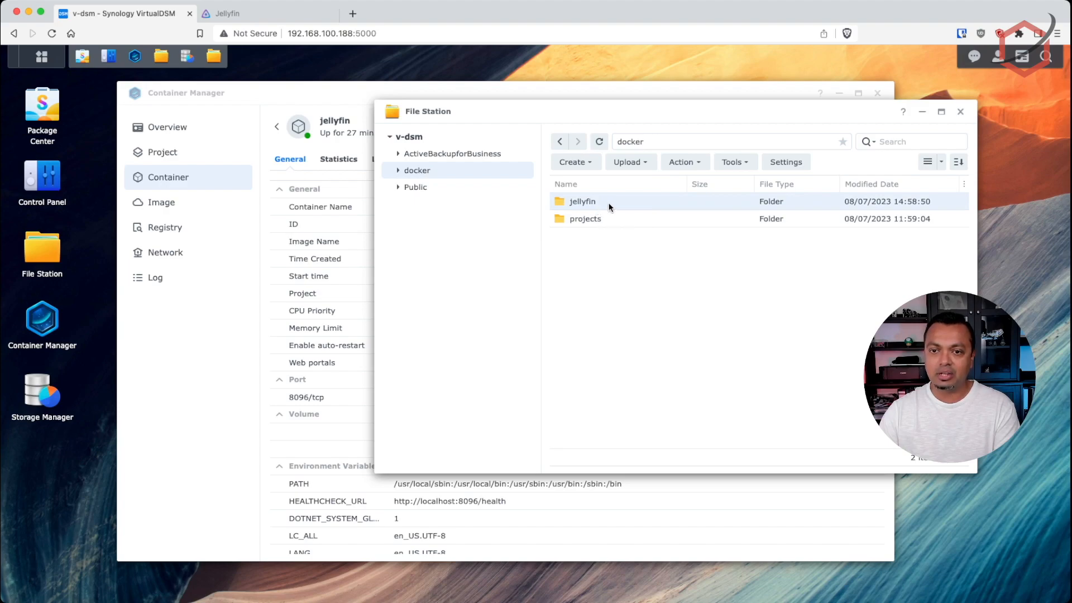
pyautogui.doubleClick(610, 207)
pyautogui.click(591, 222)
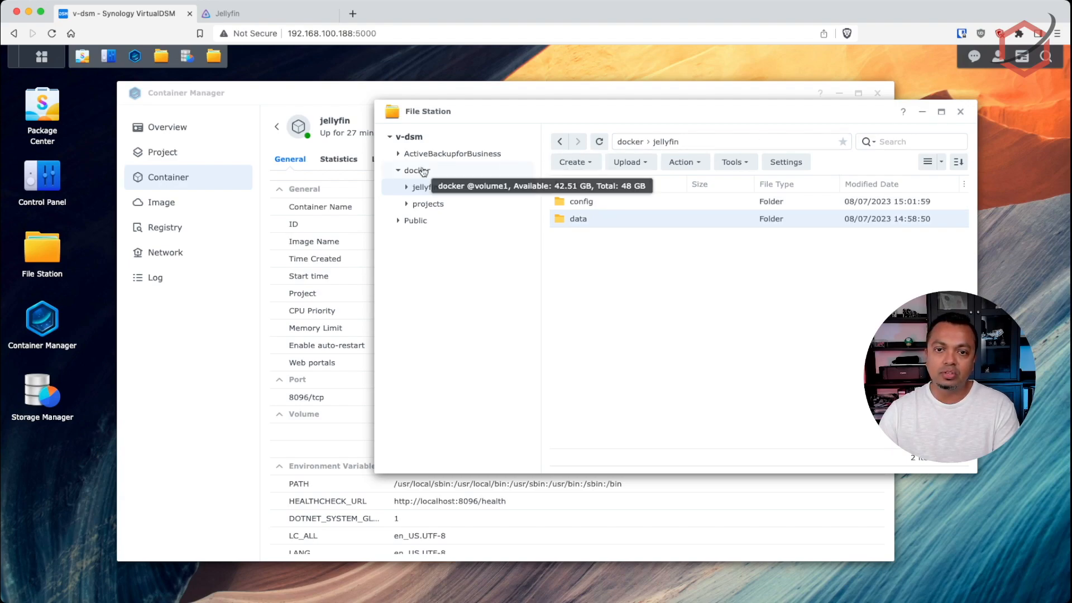
pyautogui.click(424, 173)
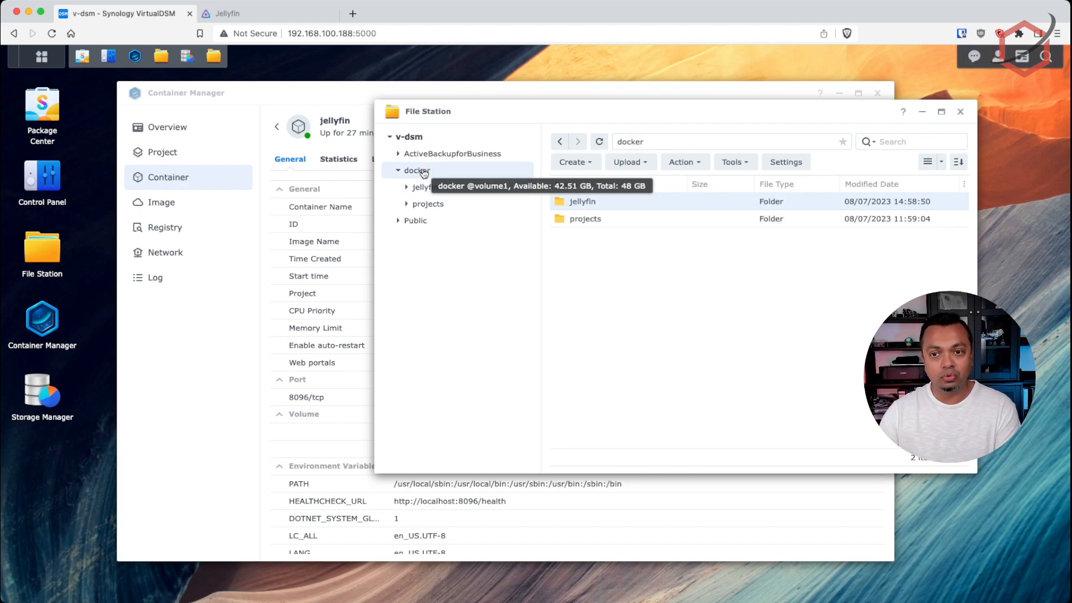
pyautogui.click(921, 114)
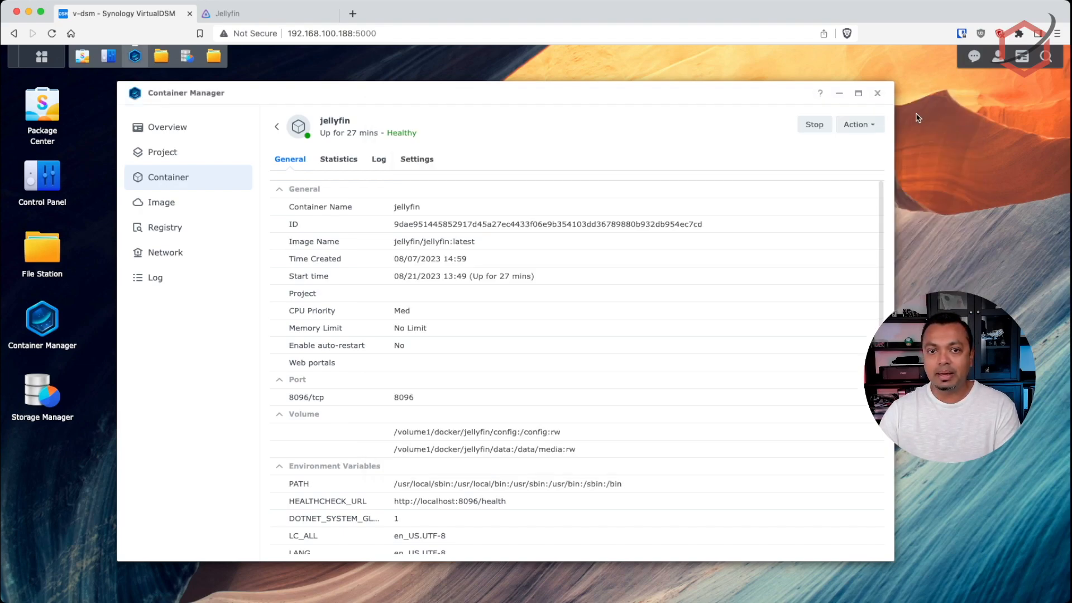
# Try to move the docker shared folder to Volume 2 from its Control Panel settings, then discard the unsaved changes
pyautogui.moveTo(647, 96); pyautogui.dragTo(679, 97)
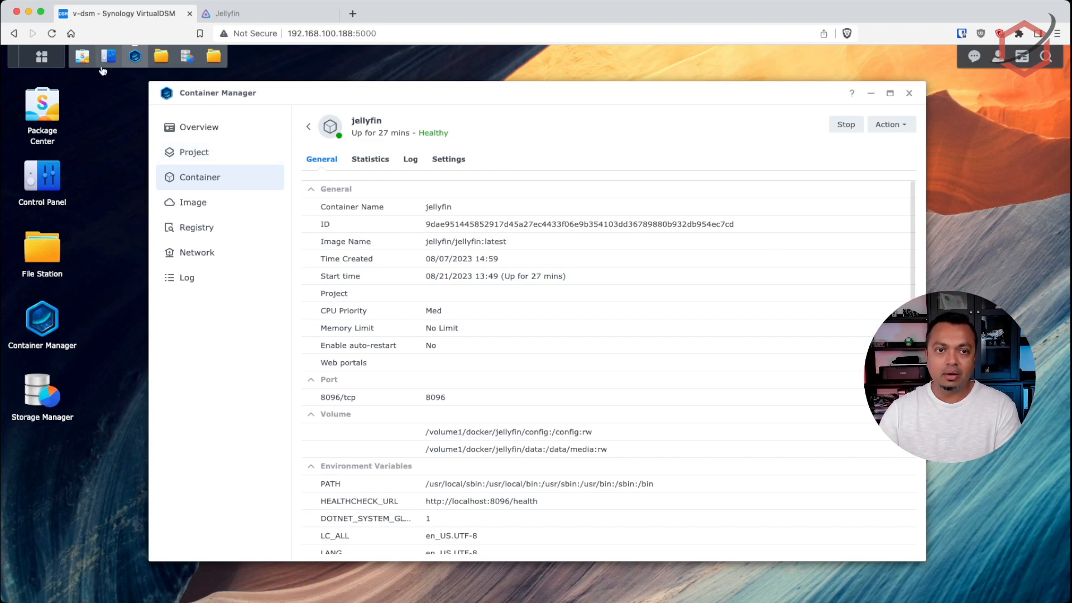
pyautogui.moveTo(106, 68)
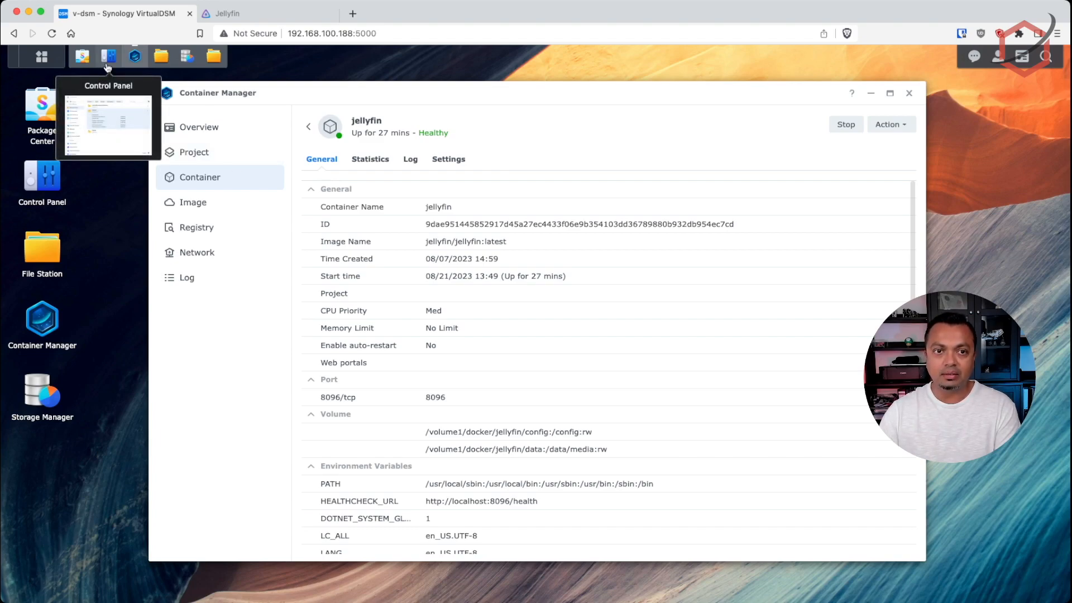
pyautogui.click(108, 66)
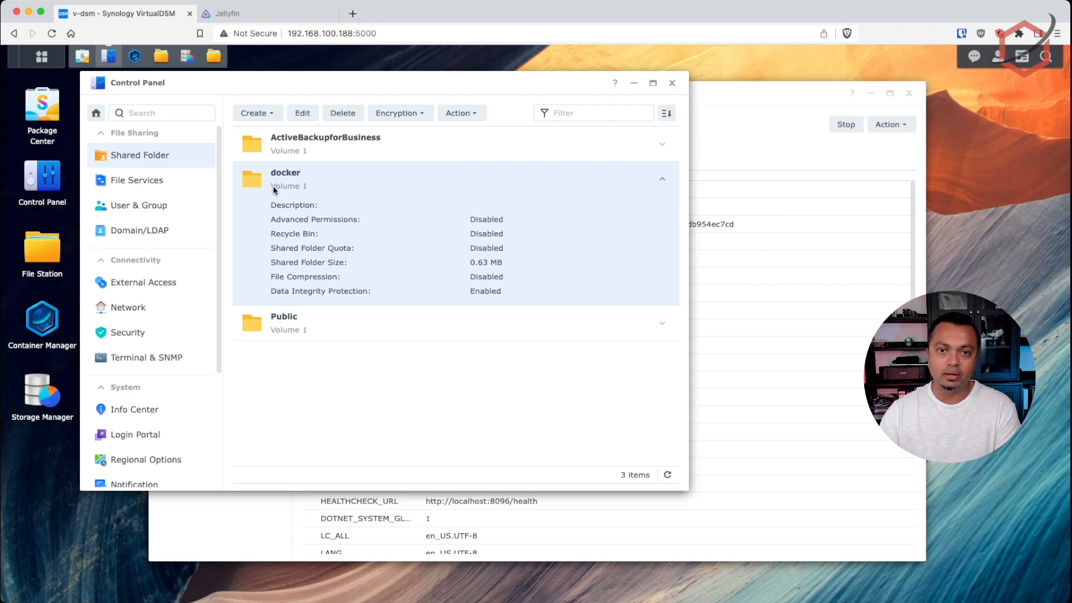
pyautogui.click(311, 115)
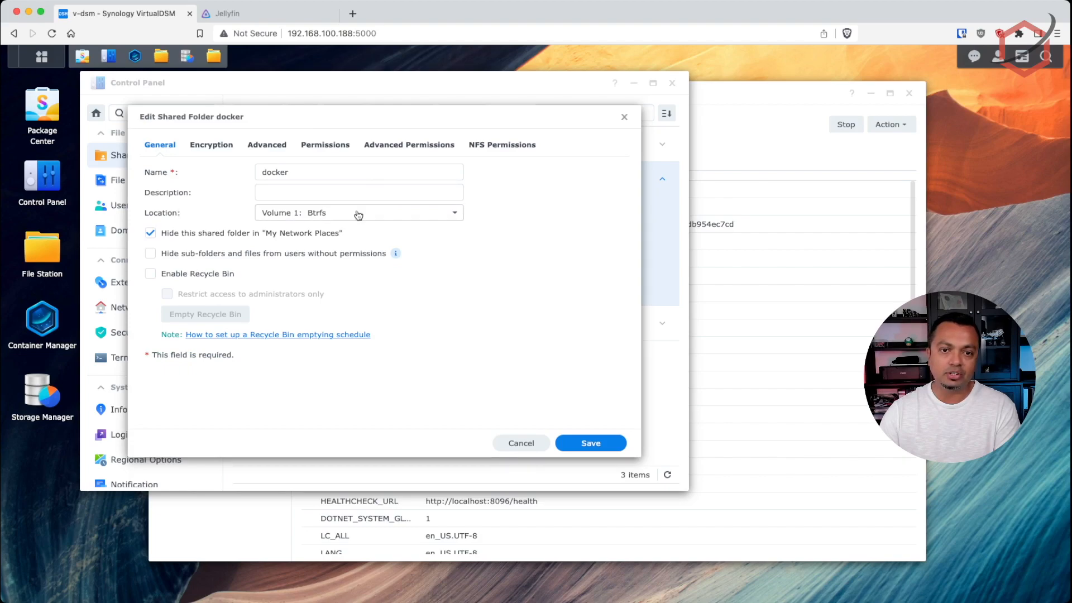
pyautogui.click(383, 215)
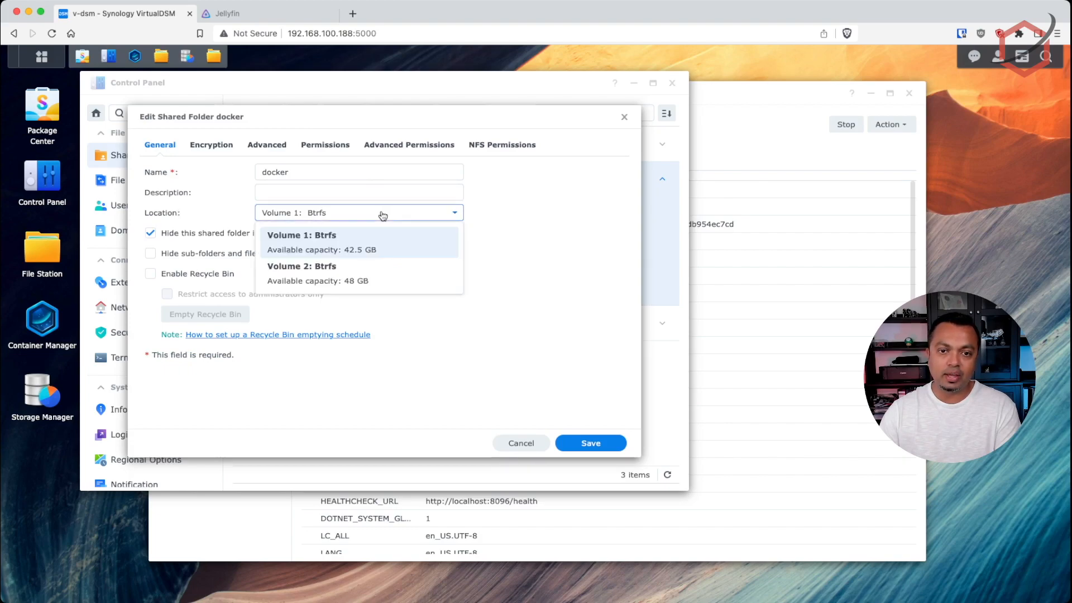
pyautogui.click(334, 279)
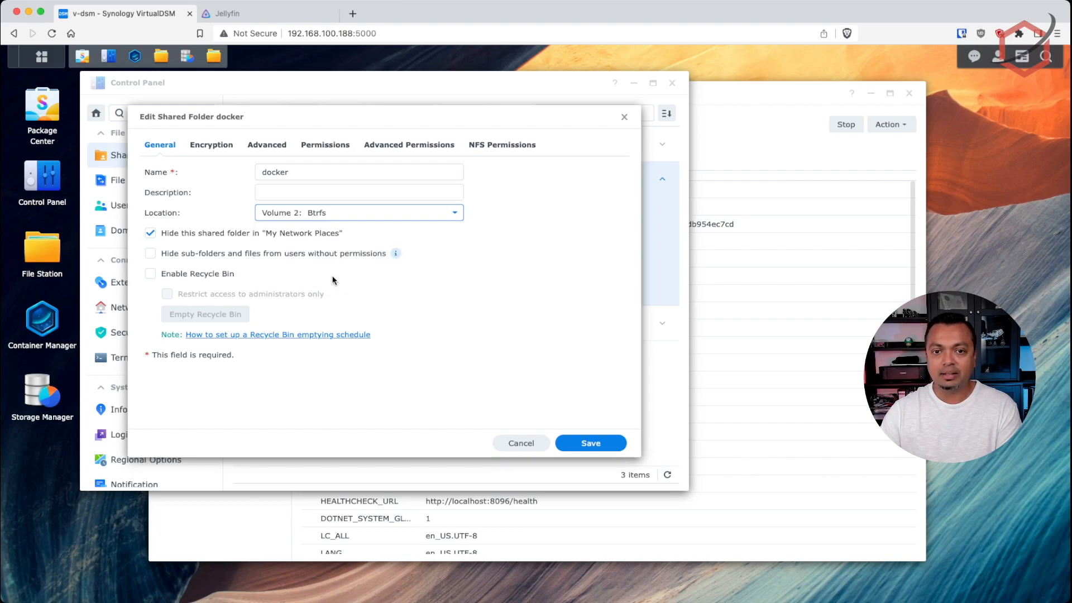
pyautogui.click(595, 445)
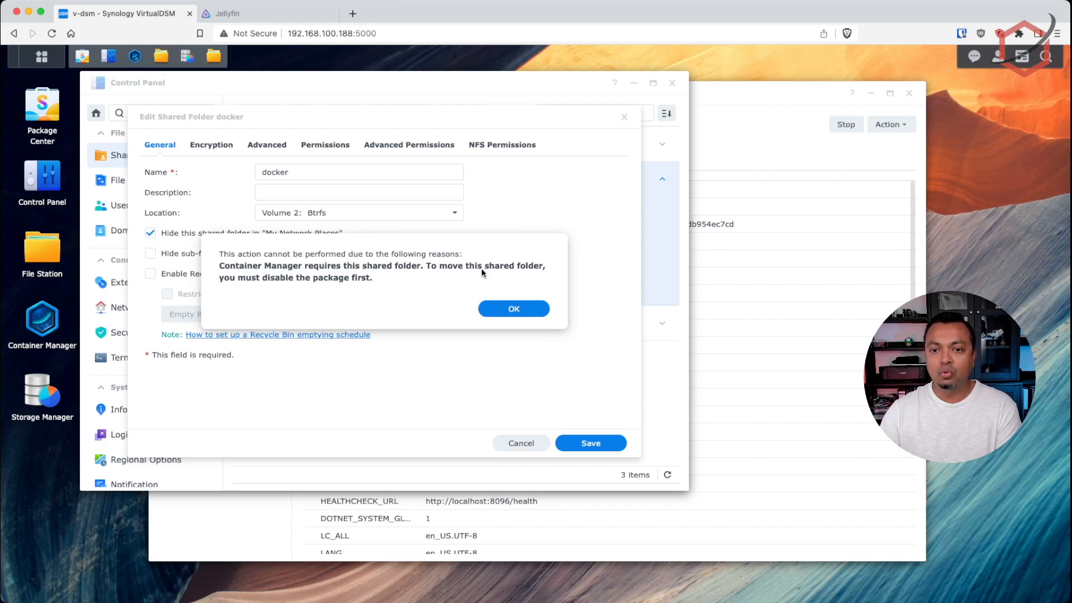
pyautogui.click(512, 310)
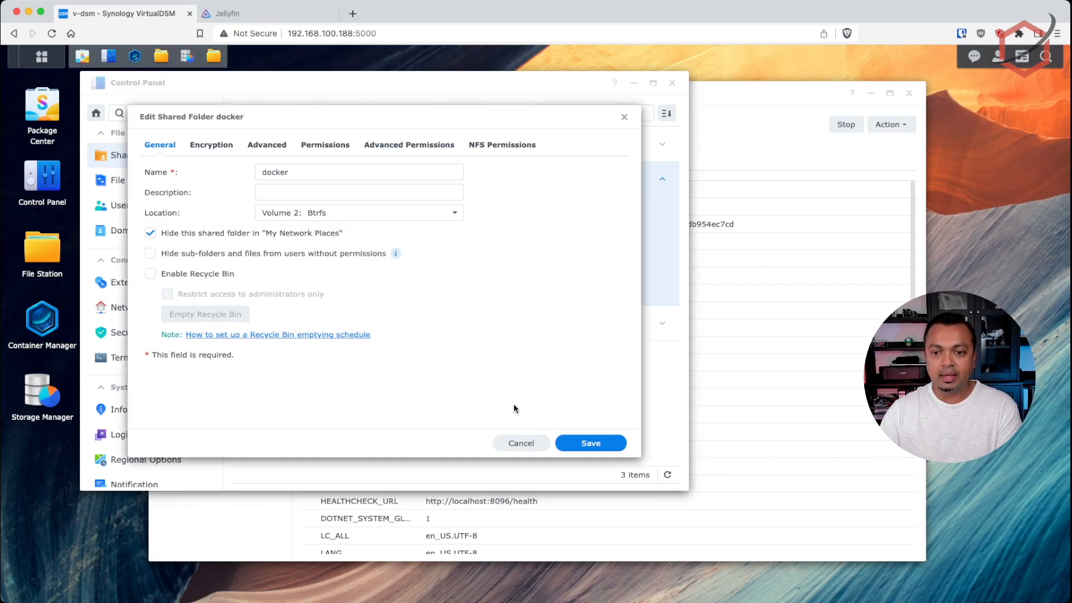
pyautogui.click(518, 438)
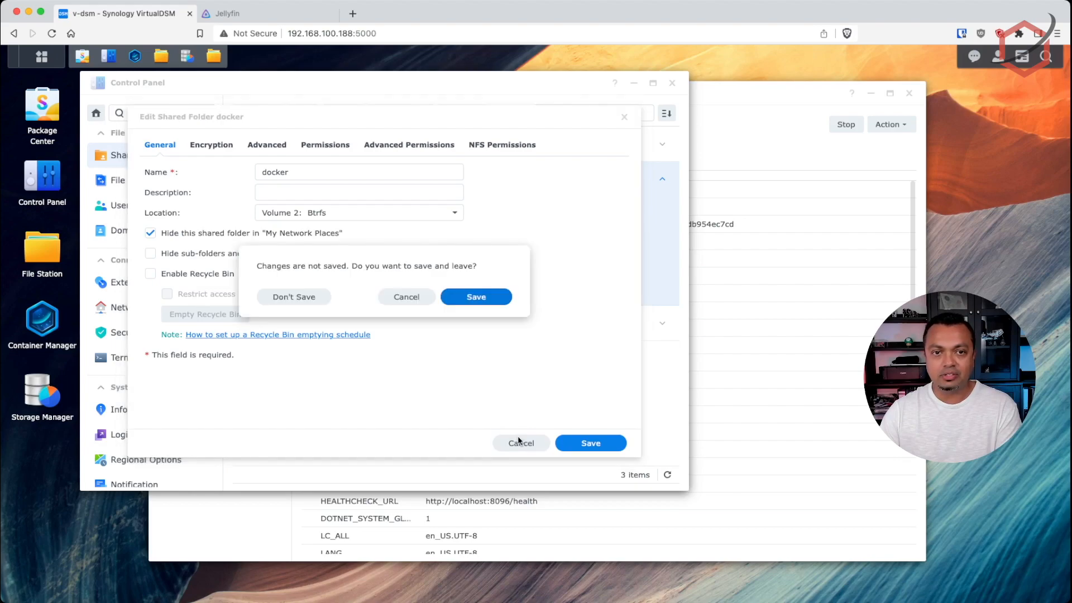
pyautogui.click(310, 303)
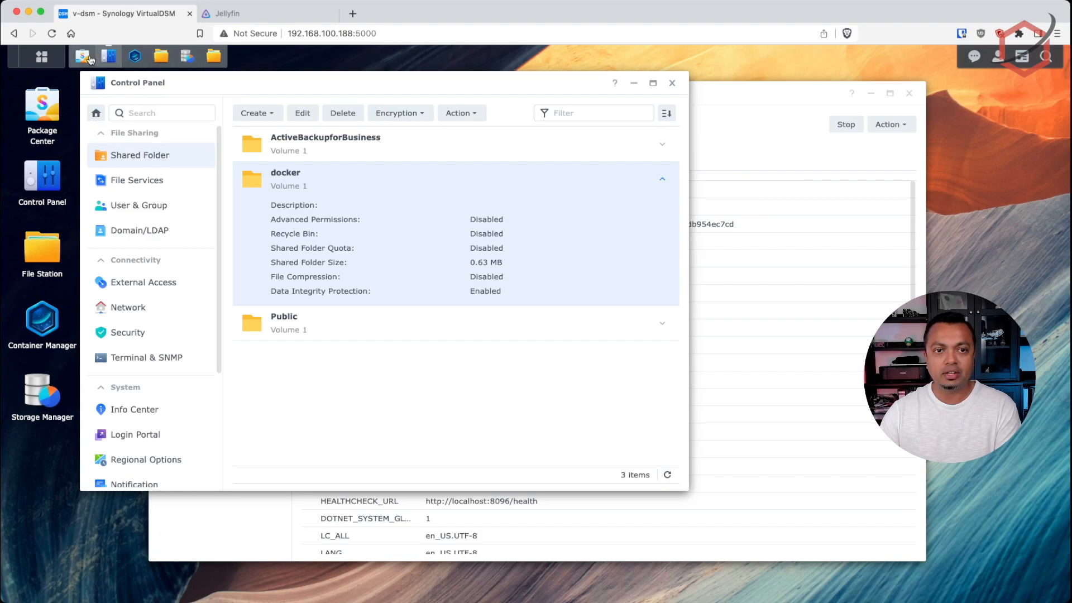
# Stop the Container Manager package in Package Center, return to the installed packages and minimize Package Center
pyautogui.click(94, 62)
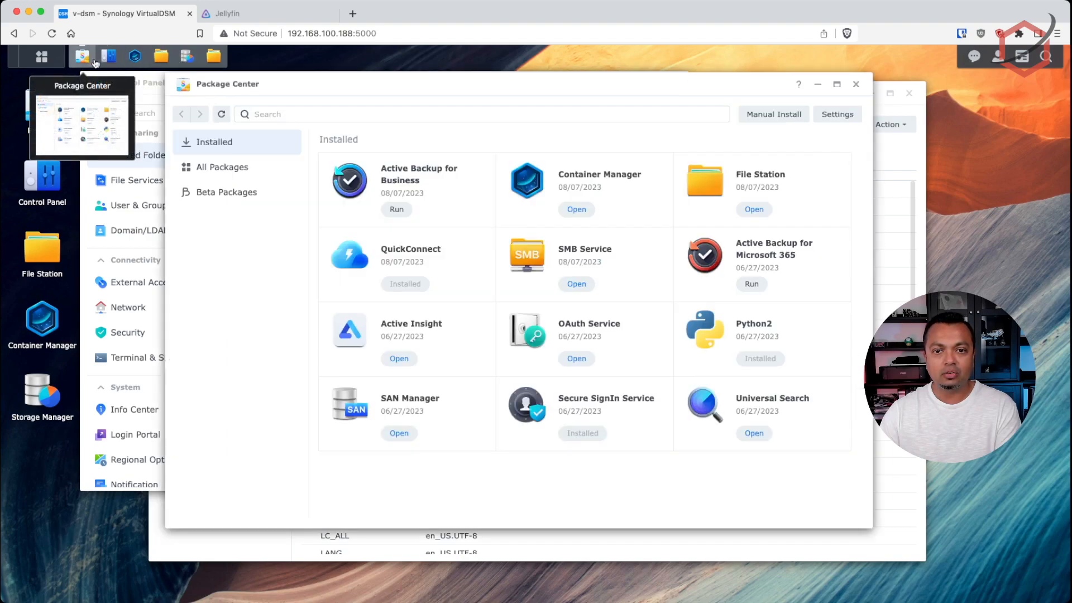
pyautogui.click(619, 181)
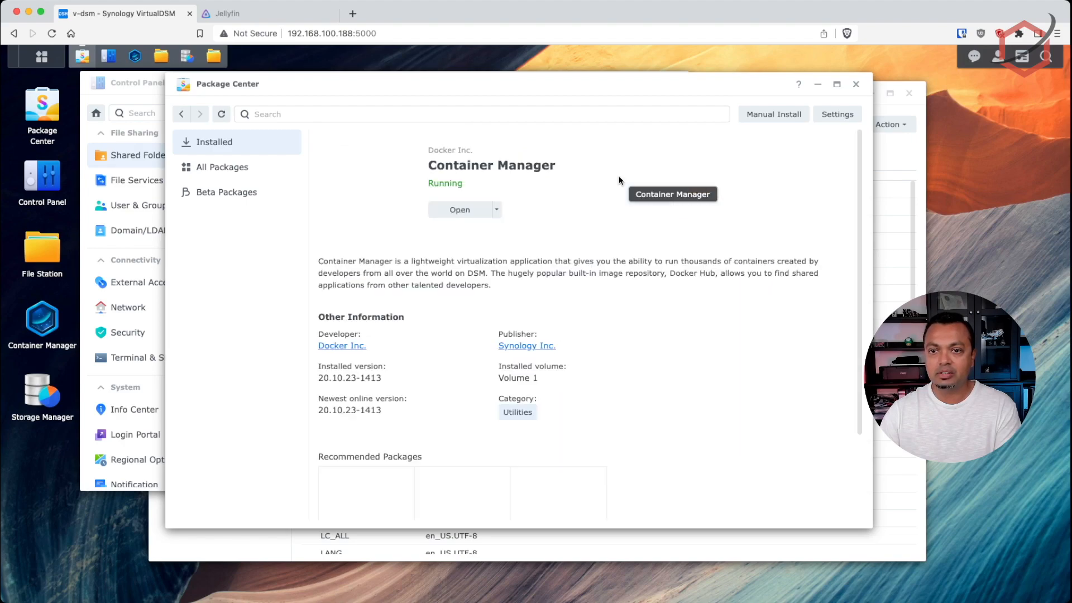
pyautogui.click(497, 210)
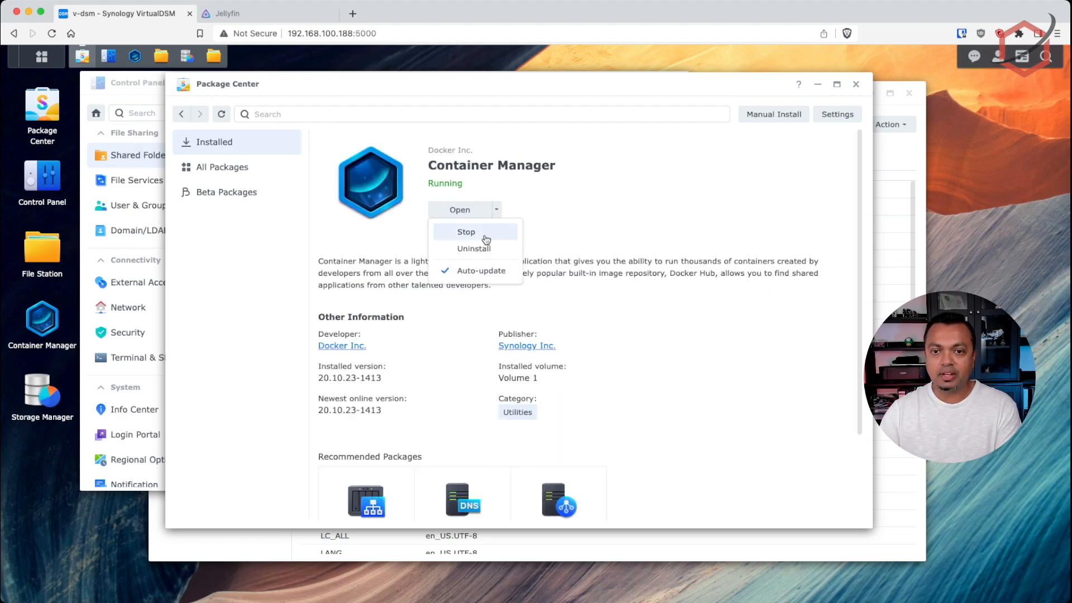
pyautogui.click(485, 237)
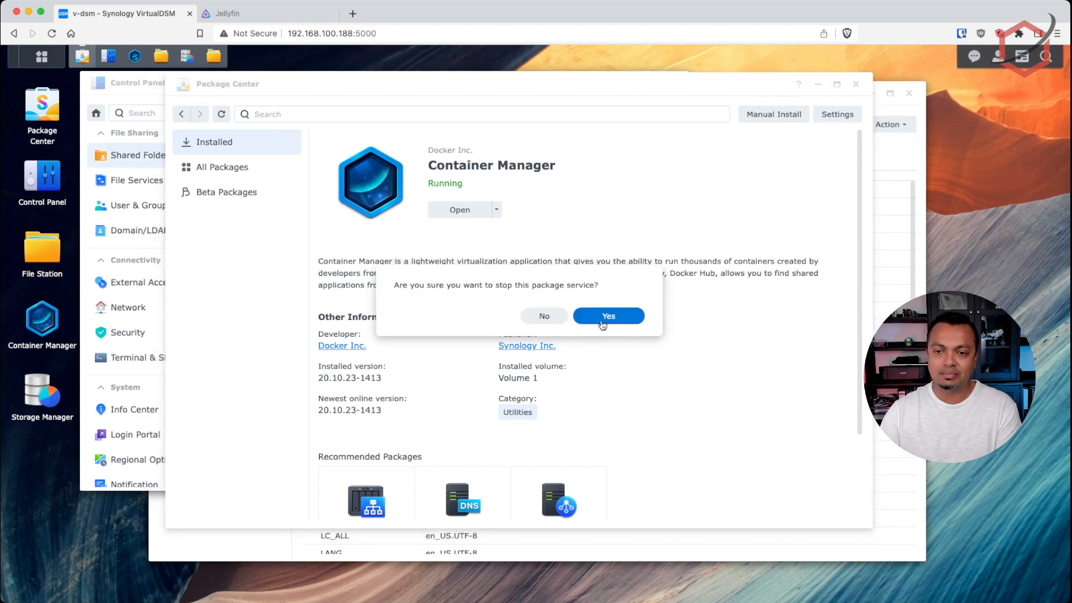
pyautogui.click(603, 317)
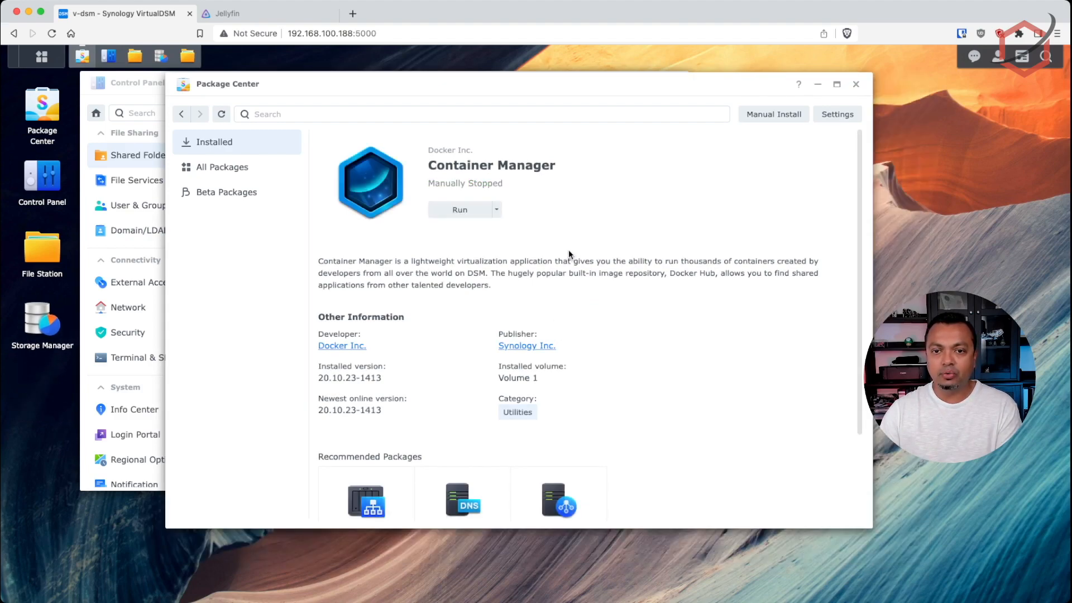
pyautogui.click(212, 144)
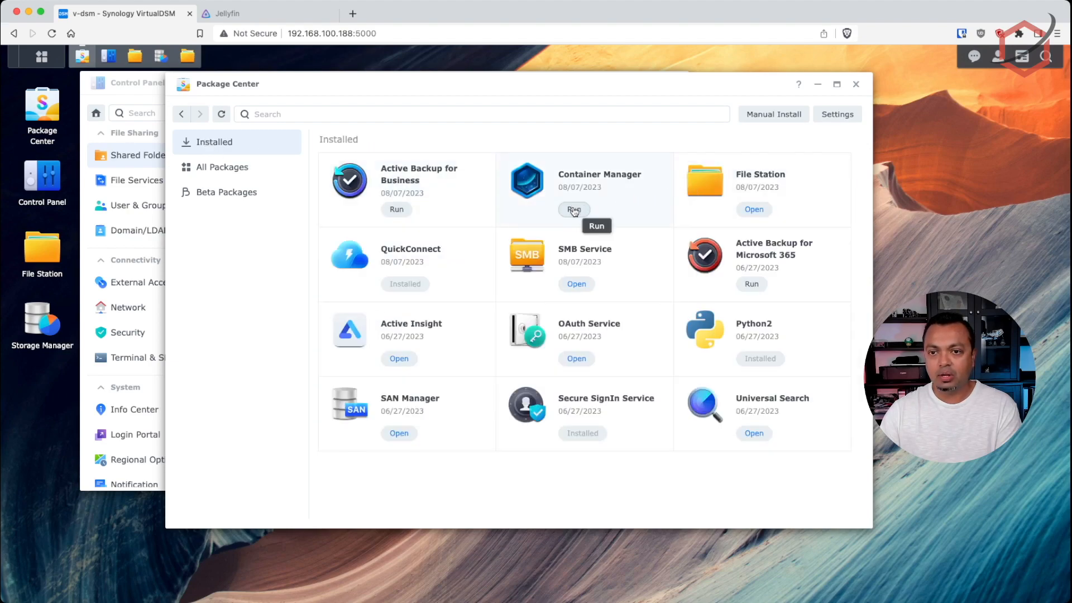
pyautogui.click(818, 85)
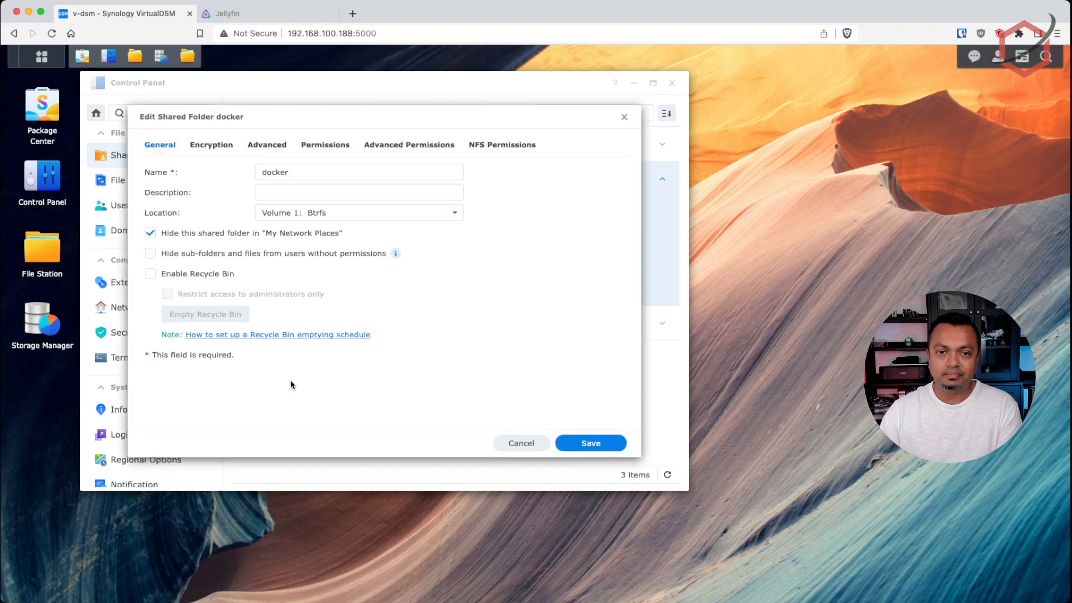
# Change the docker shared folder's location to Volume 2, save it, and acknowledge the risks to continue the move
pyautogui.click(455, 214)
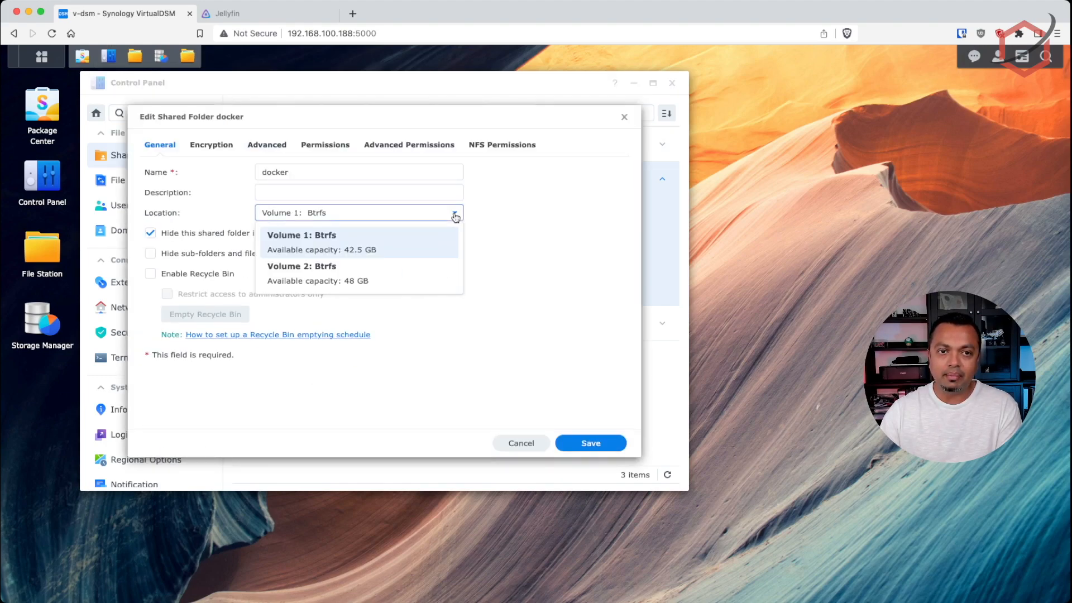
pyautogui.click(293, 273)
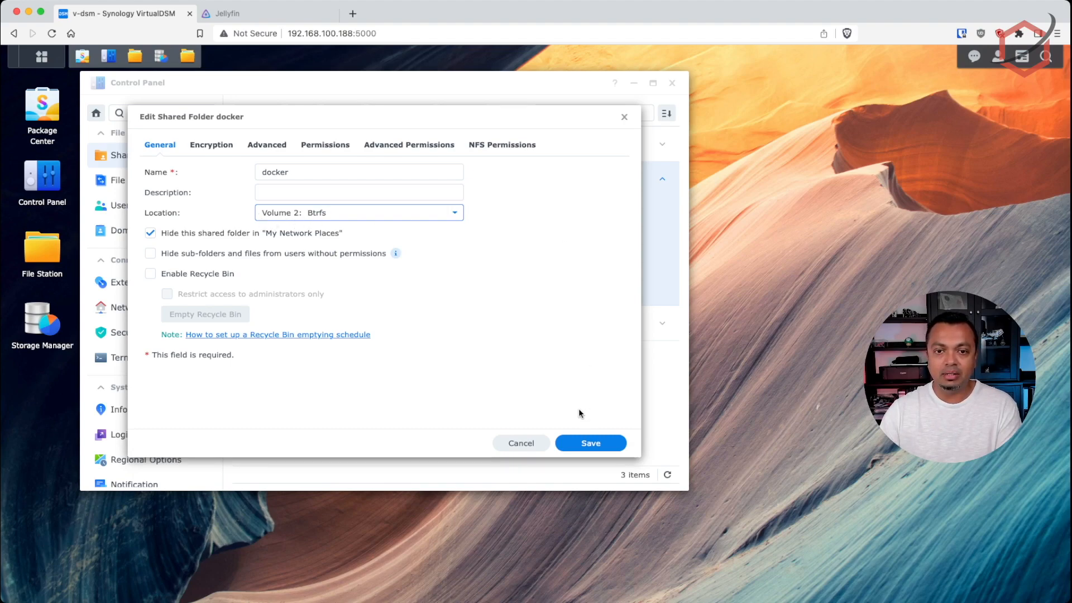
pyautogui.click(586, 444)
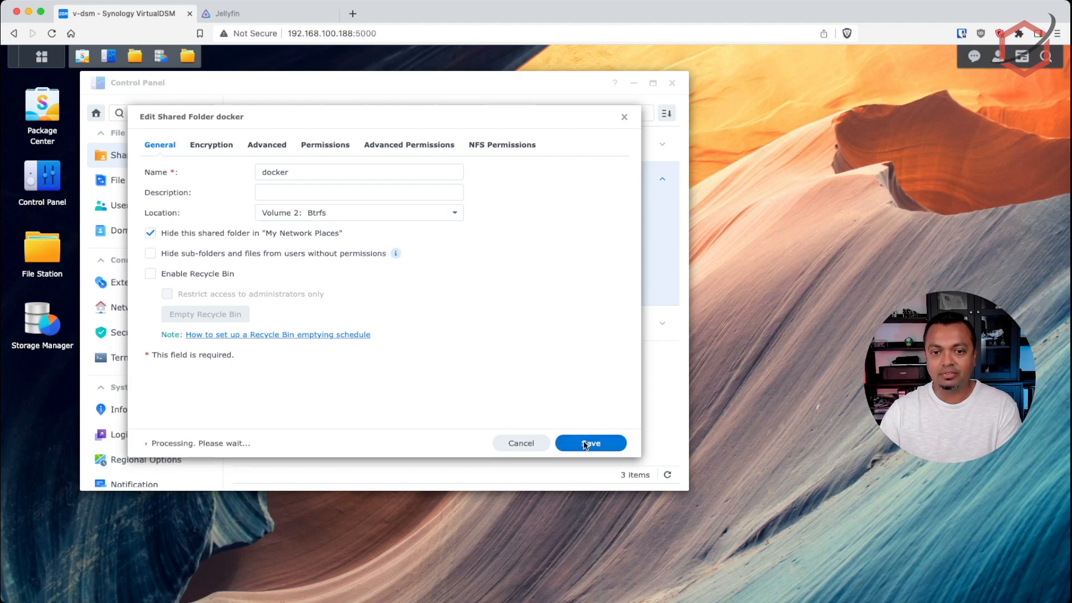
pyautogui.click(322, 361)
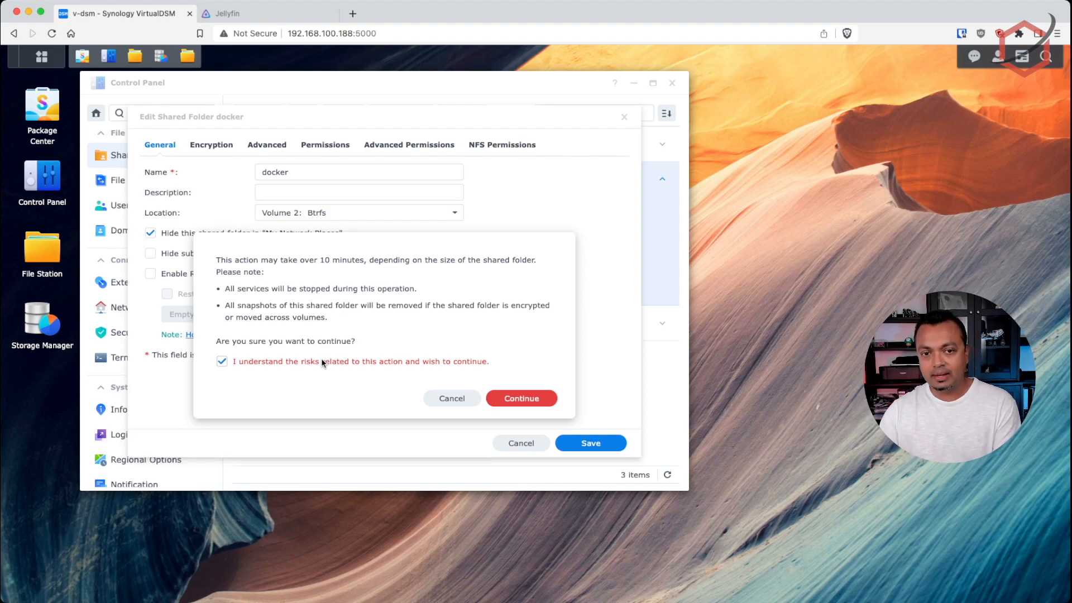
pyautogui.click(521, 398)
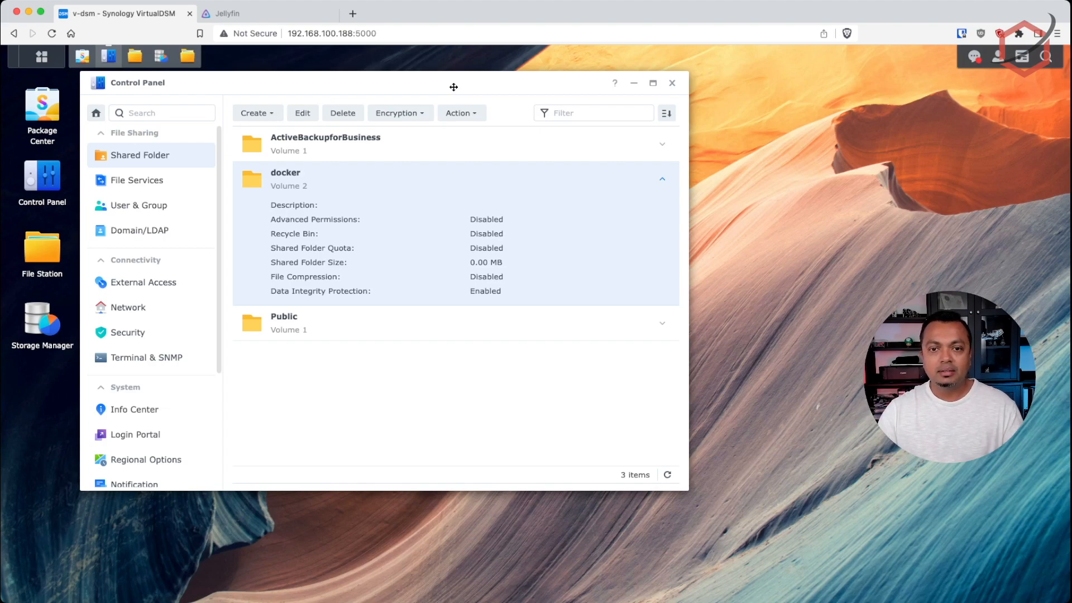
# Check in File Station which volume holds the docker shared folder and inspect the contents of its jellyfin subfolder
pyautogui.click(193, 61)
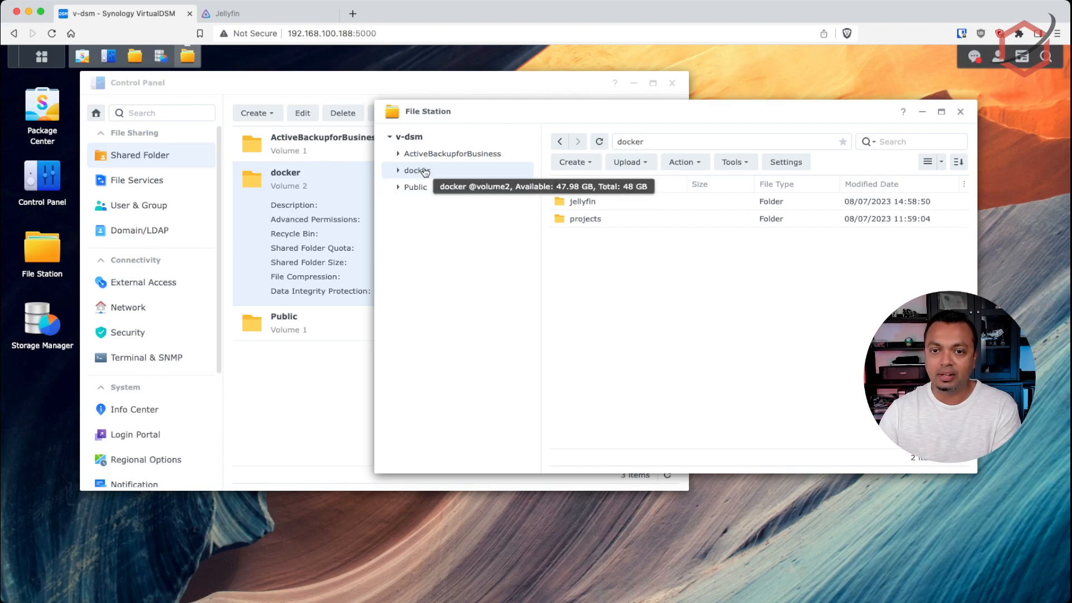
pyautogui.click(585, 201)
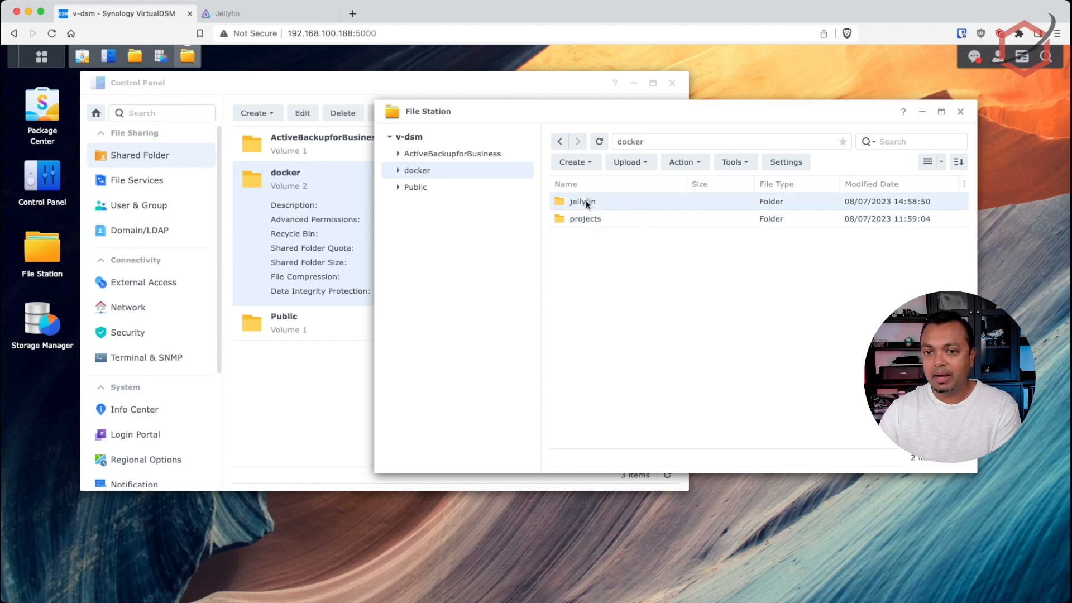
pyautogui.doubleClick(585, 201)
pyautogui.click(585, 201)
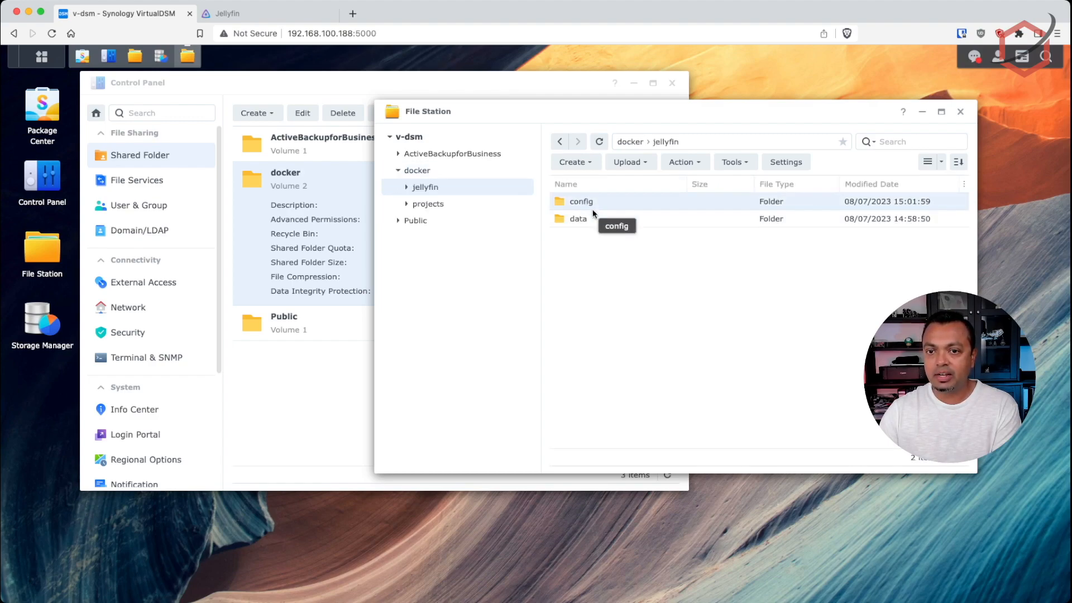
# Inspect the contents of the config and data folders inside docker/jellyfin in File Station
pyautogui.doubleClick(594, 204)
pyautogui.click(451, 222)
pyautogui.click(458, 206)
pyautogui.click(463, 221)
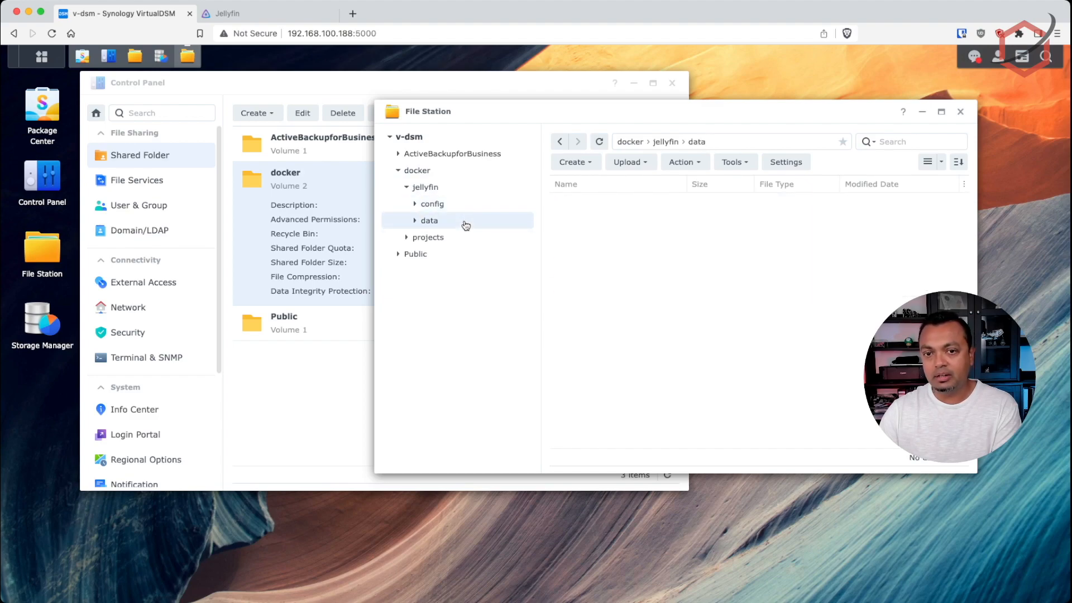
pyautogui.click(426, 187)
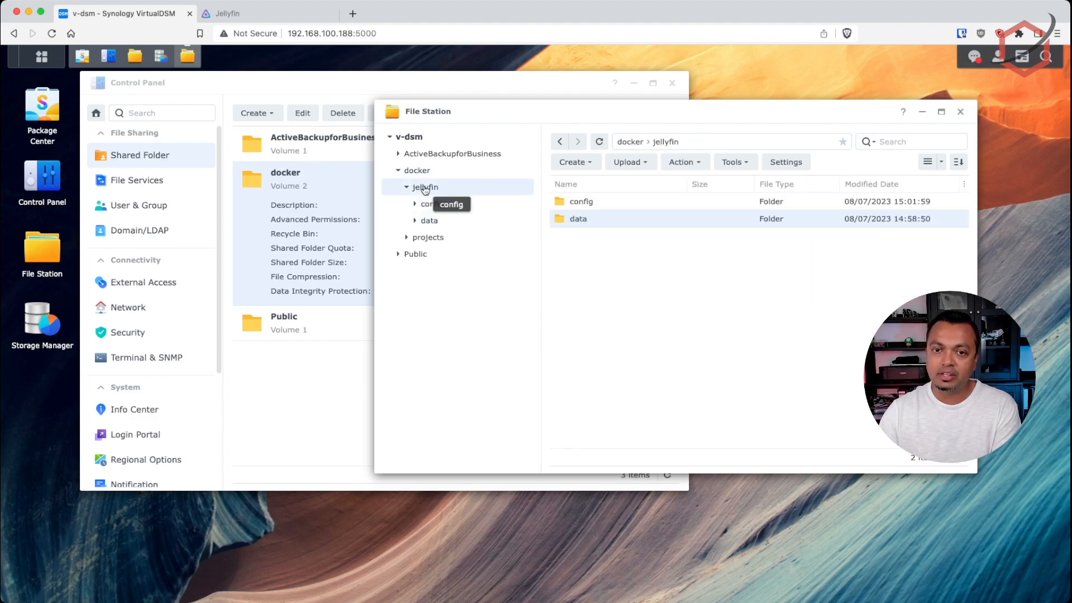
pyautogui.click(424, 172)
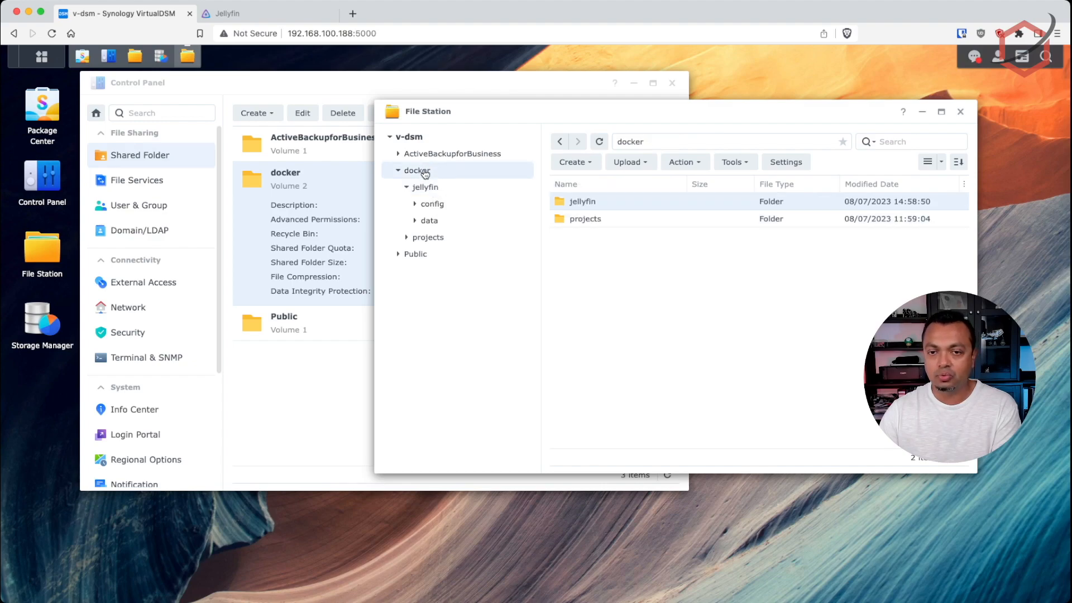
# Check the docker shared folder's location in its properties, close them without saving and minimize File Station
pyautogui.rightClick(424, 173)
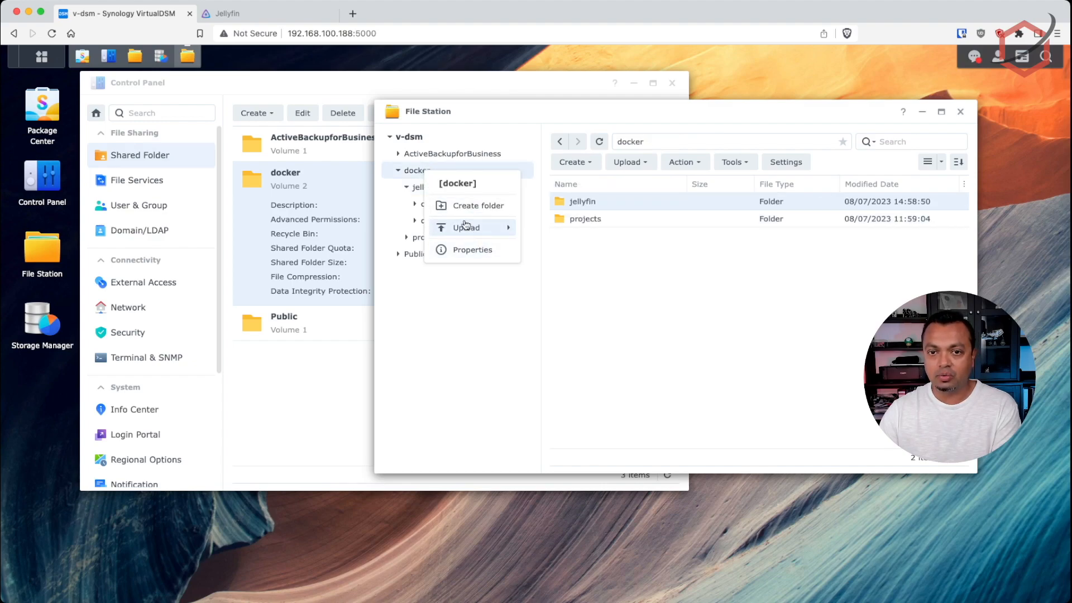
pyautogui.click(478, 251)
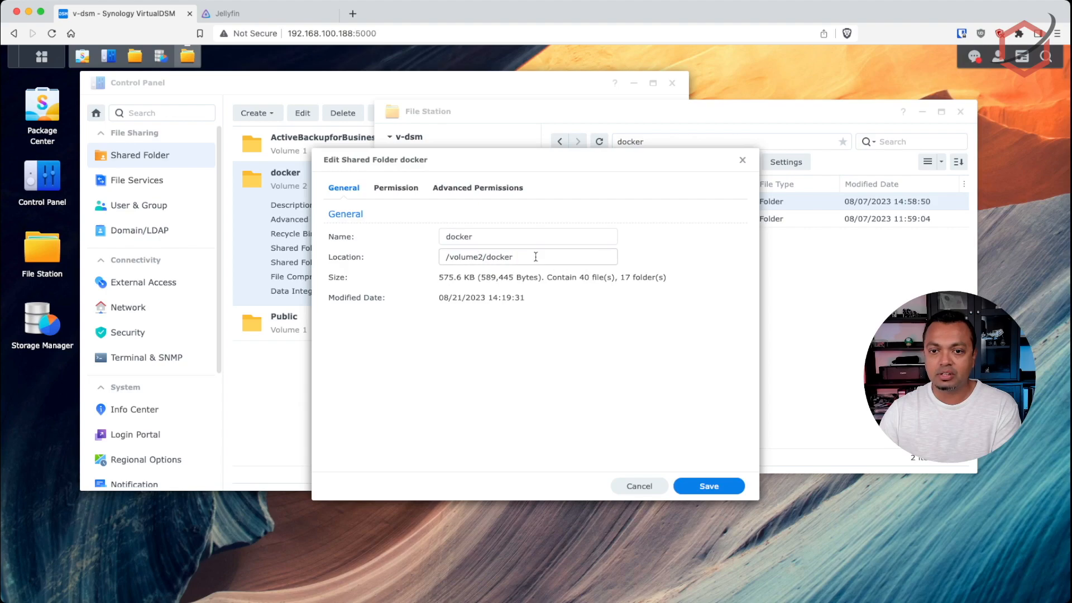
pyautogui.moveTo(483, 258); pyautogui.dragTo(422, 258)
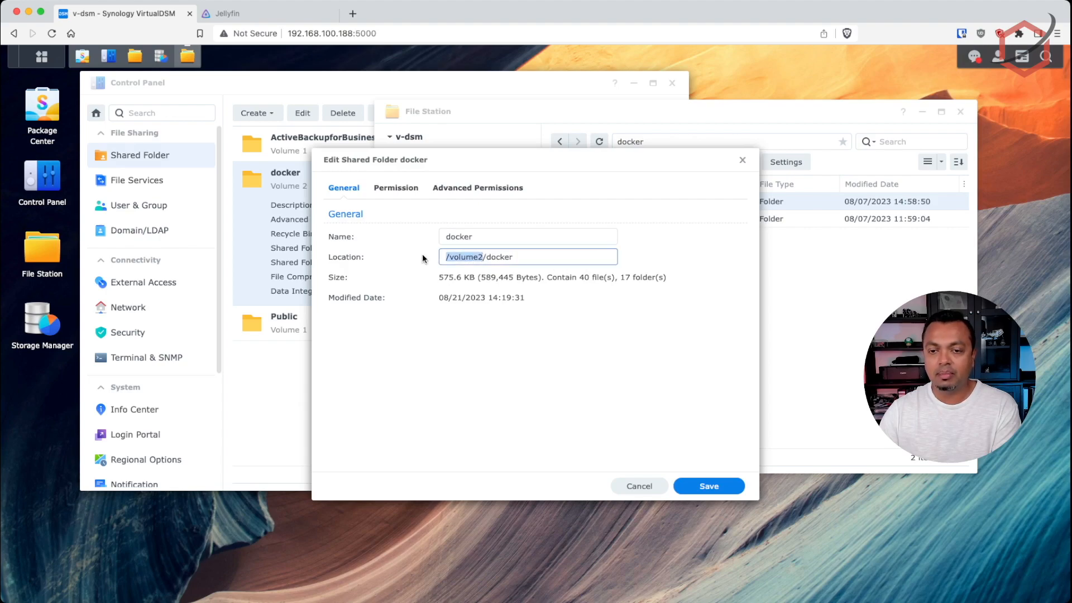
pyautogui.click(639, 487)
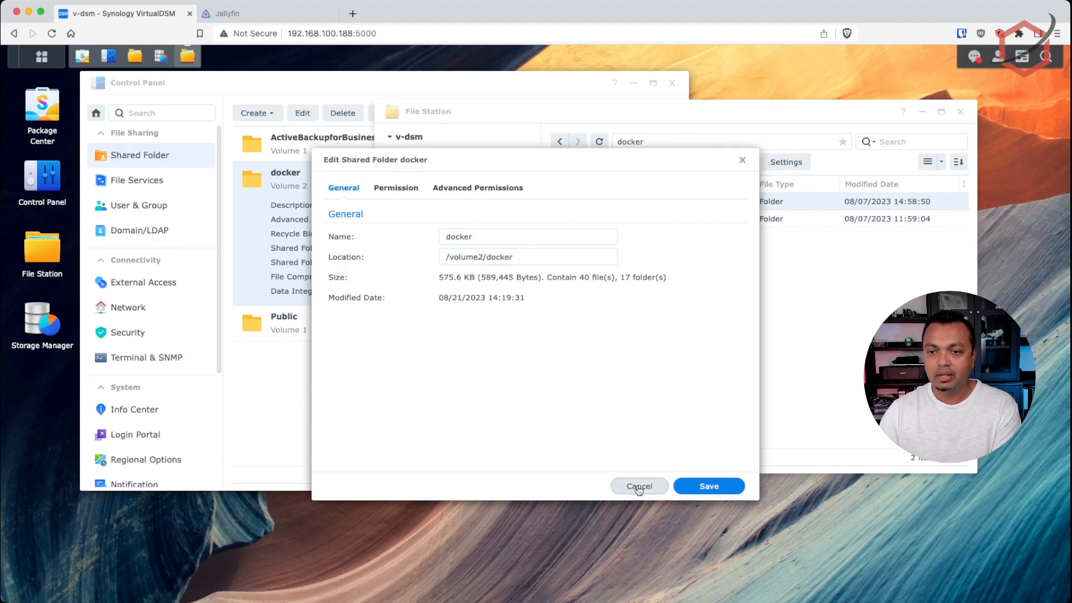
pyautogui.click(922, 113)
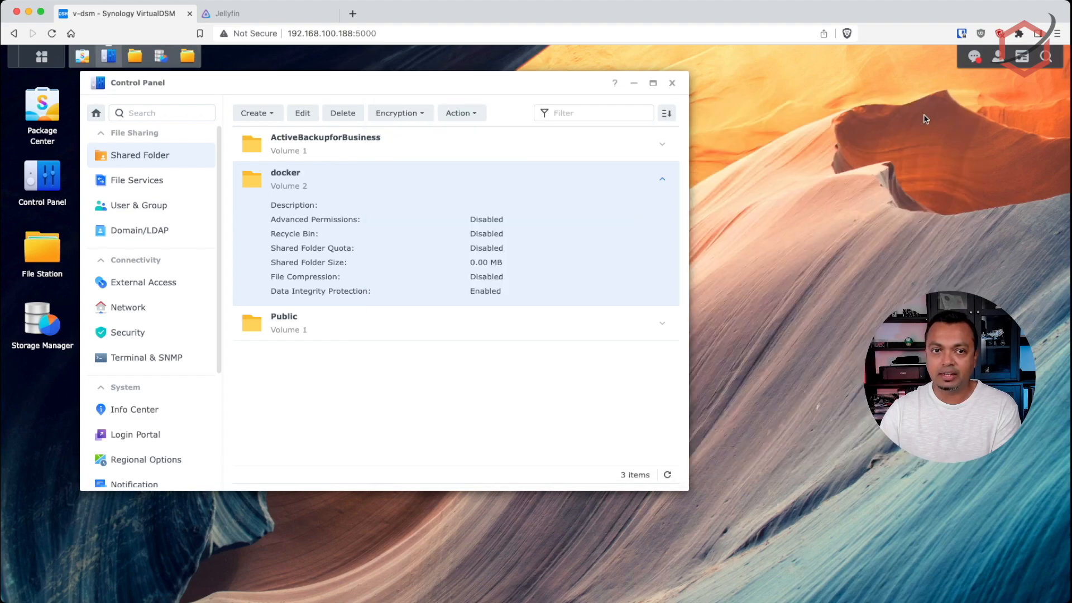
# Start the Container Manager package from Package Center, wait until it is running and close Package Center
pyautogui.moveTo(436, 87); pyautogui.dragTo(474, 91)
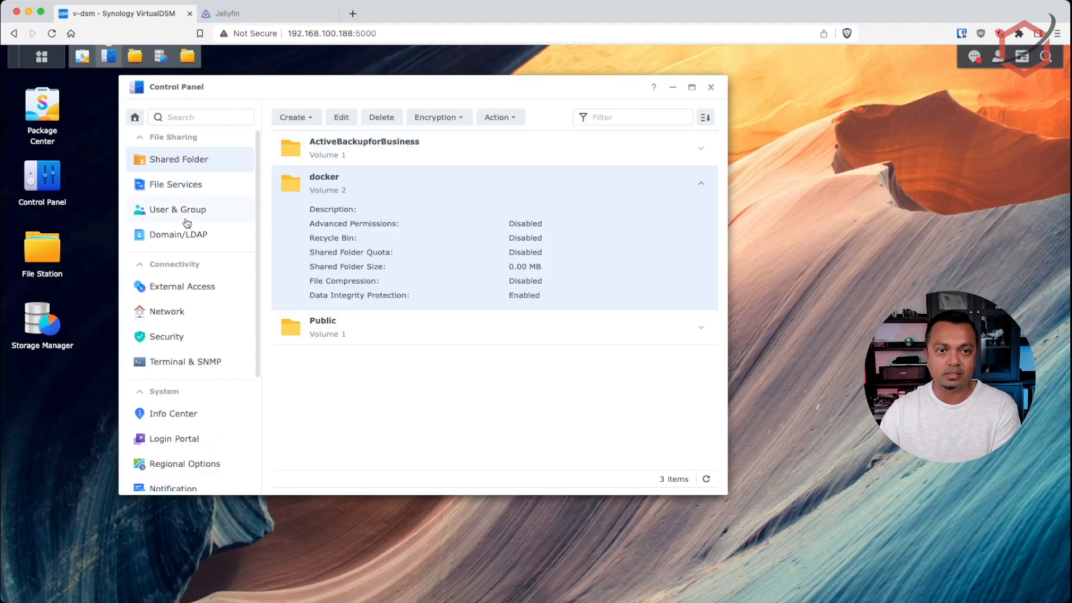
pyautogui.click(84, 58)
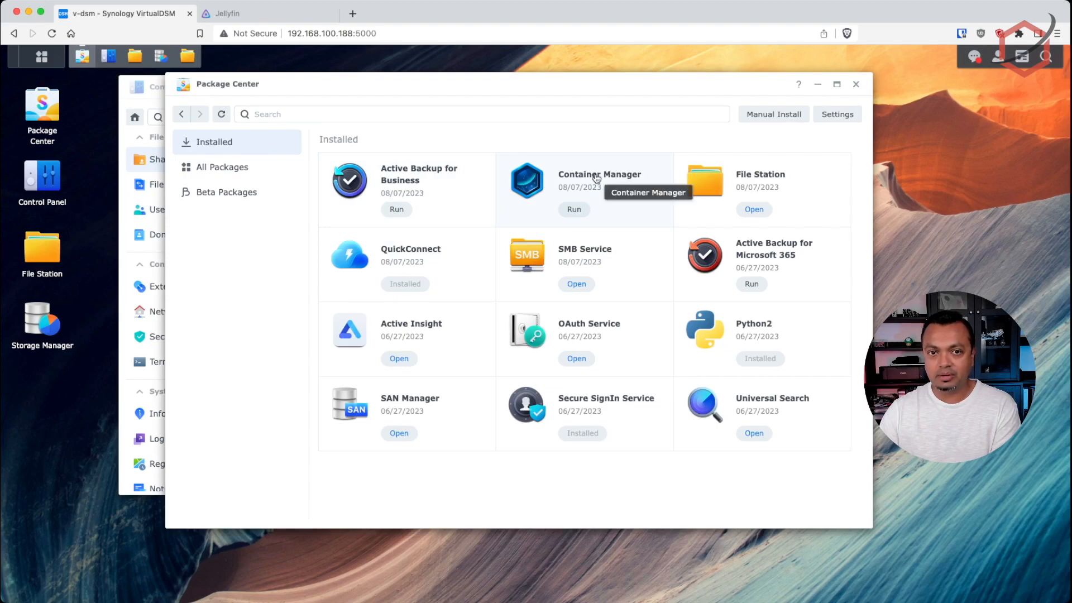
pyautogui.click(222, 114)
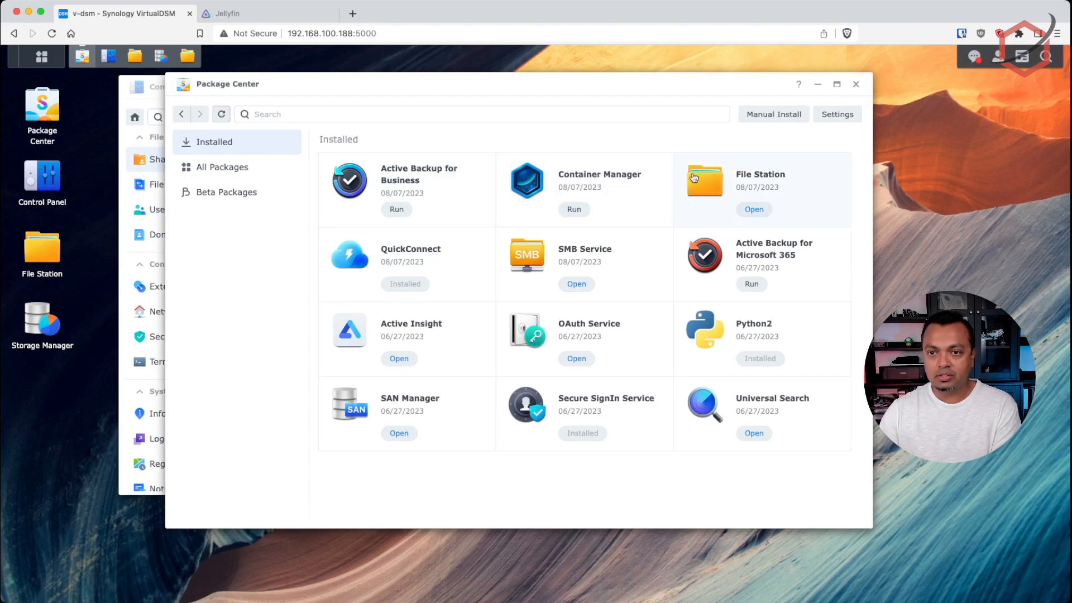
pyautogui.click(643, 194)
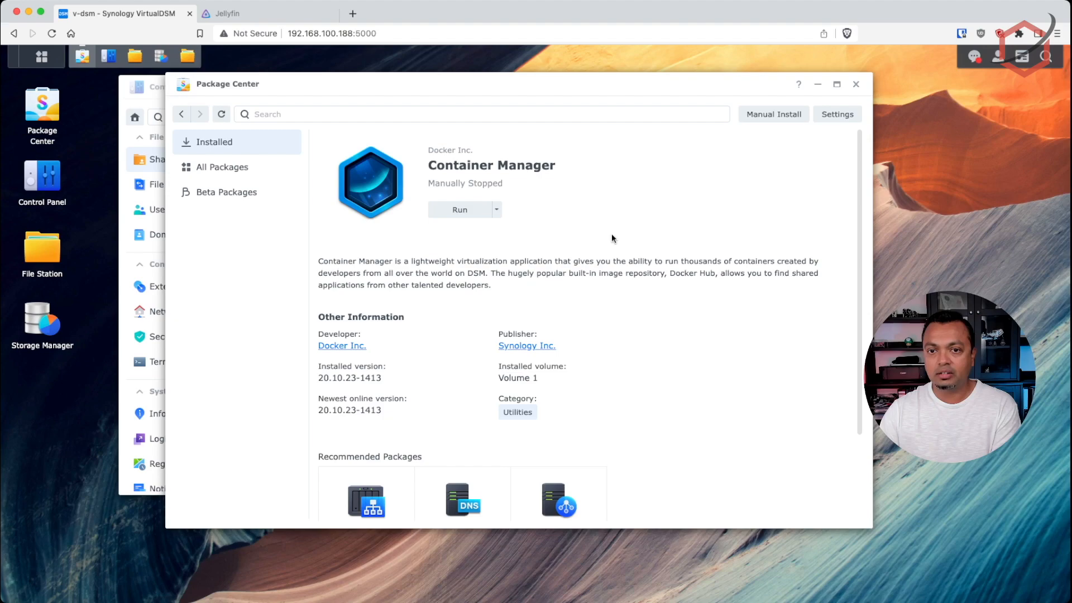
pyautogui.click(458, 210)
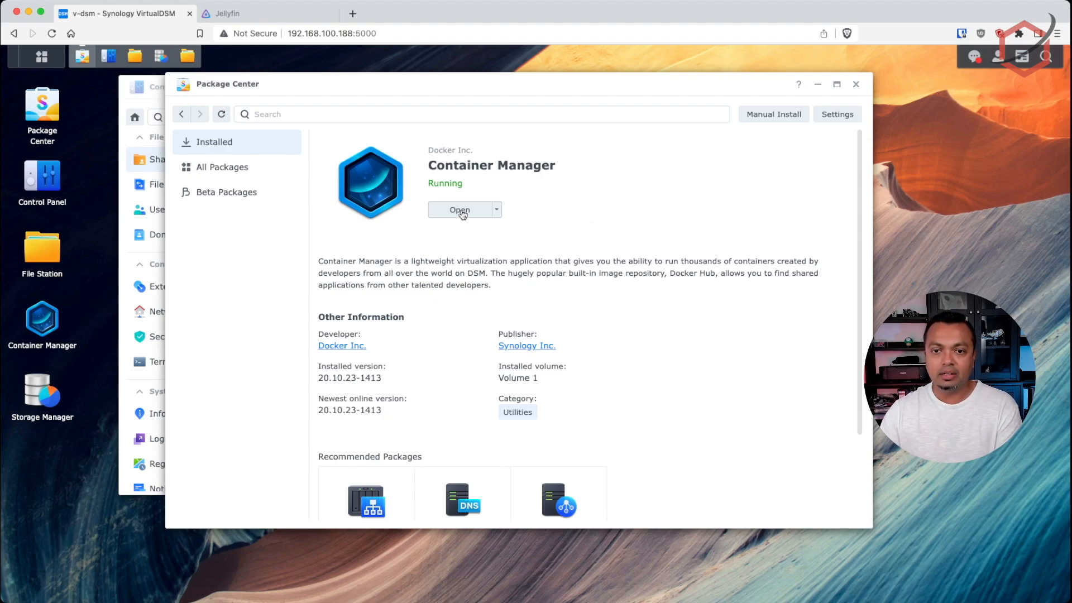
pyautogui.click(856, 84)
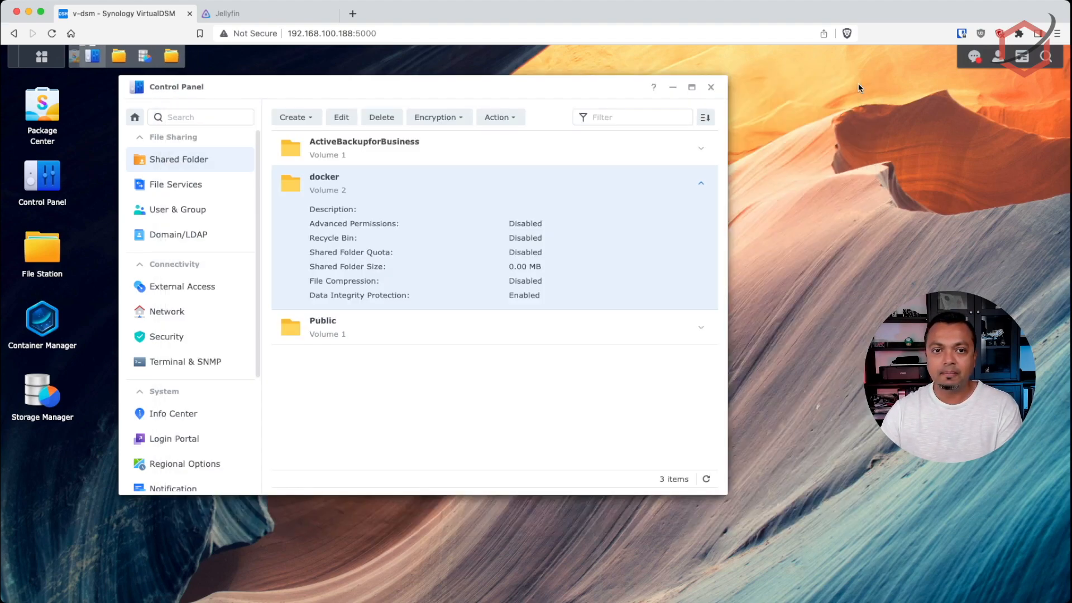
# Open Container Manager and examine the jellyfin container's error and volume paths in its details
pyautogui.click(57, 321)
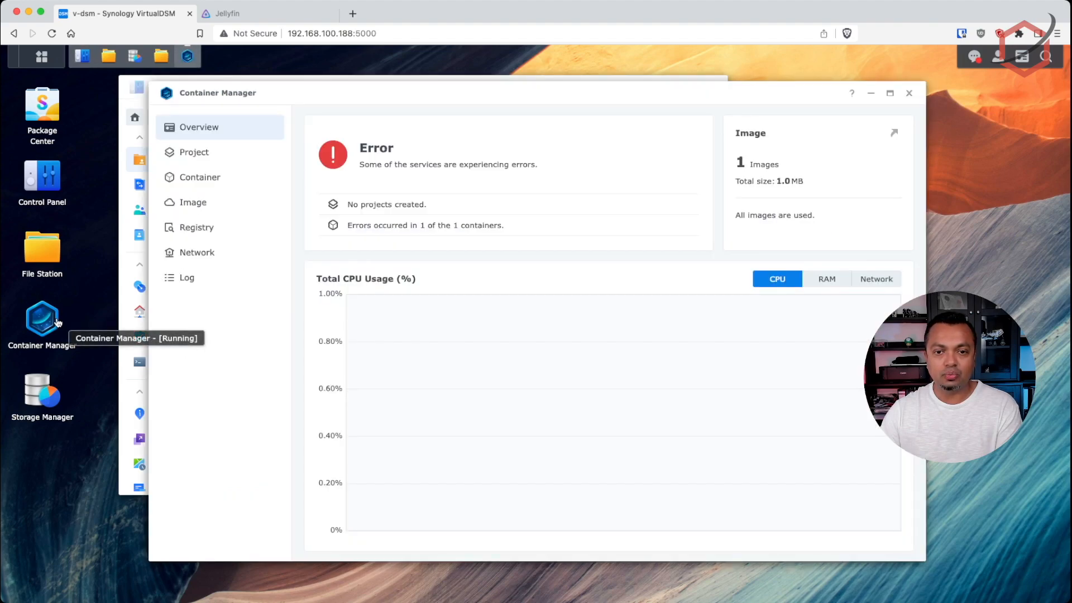
pyautogui.moveTo(361, 233)
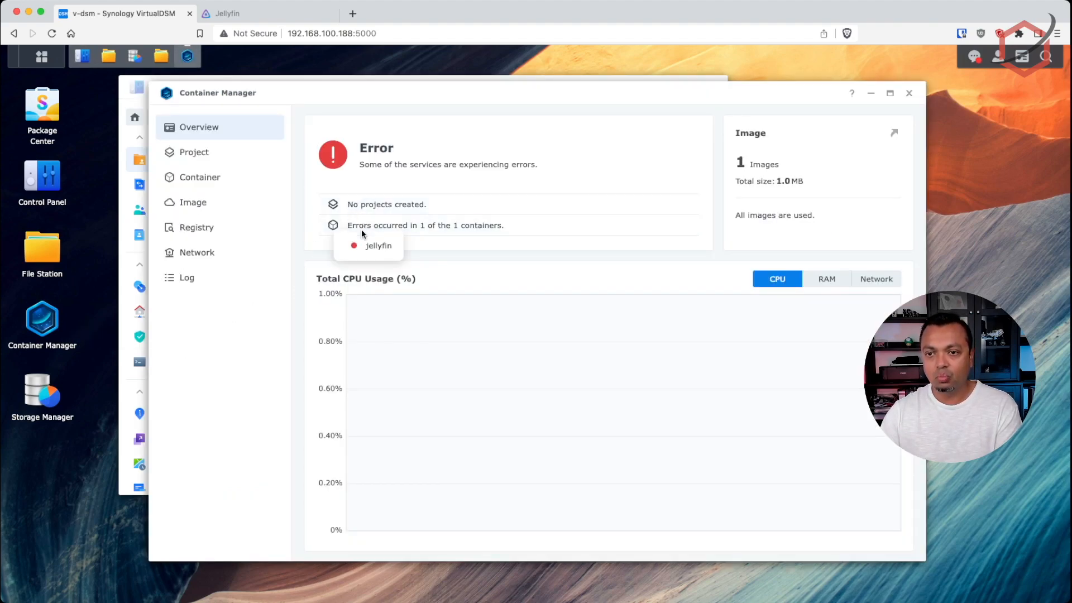
pyautogui.click(198, 165)
pyautogui.click(202, 191)
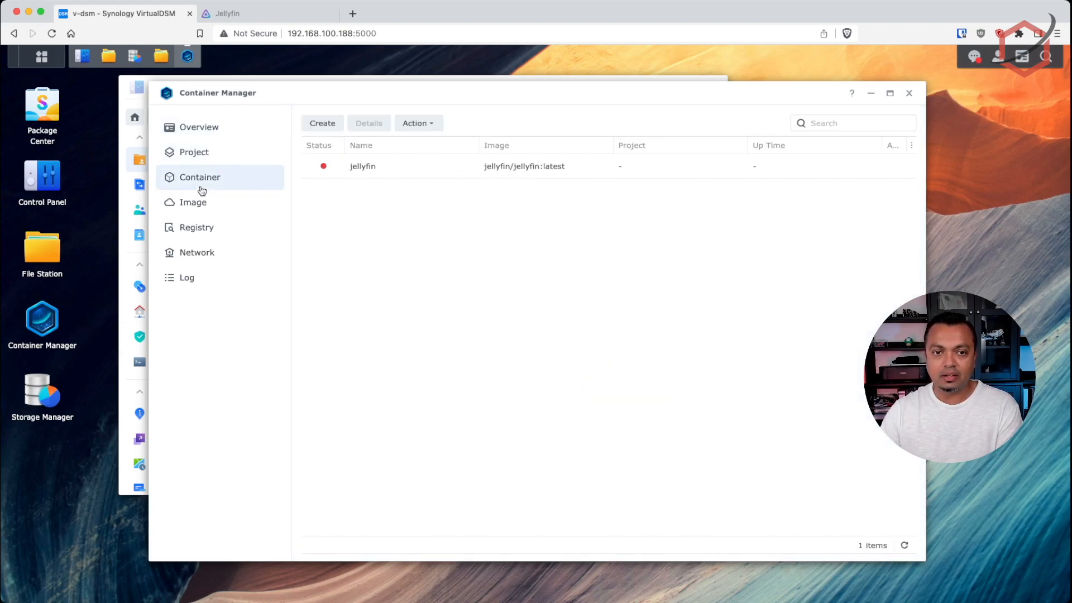
pyautogui.click(363, 167)
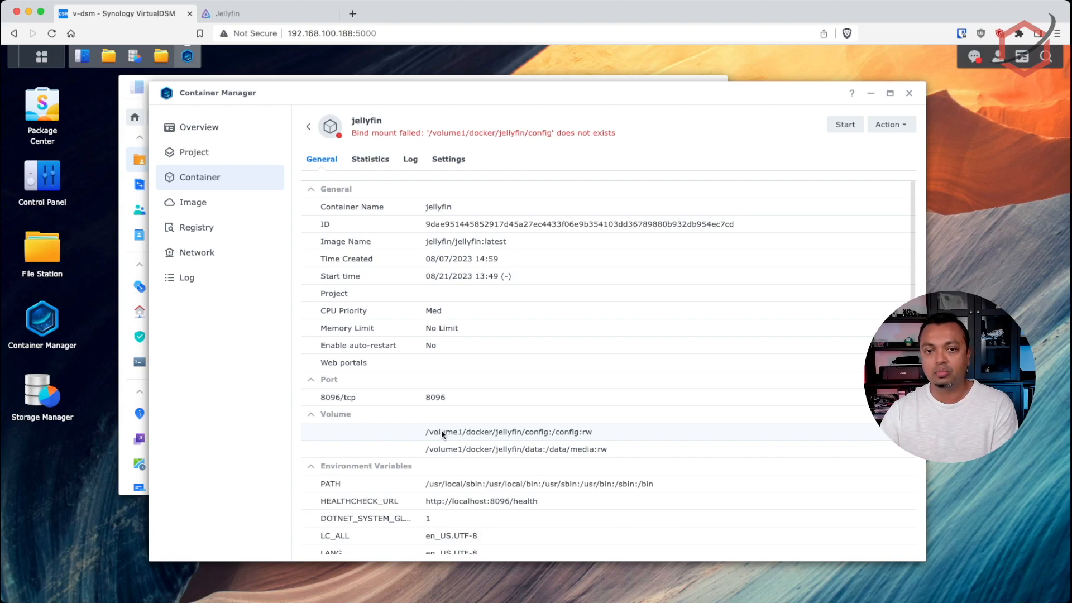
# In the jellyfin container's volume settings, add the docker/jellyfin/config folder as a new mapping
pyautogui.click(450, 160)
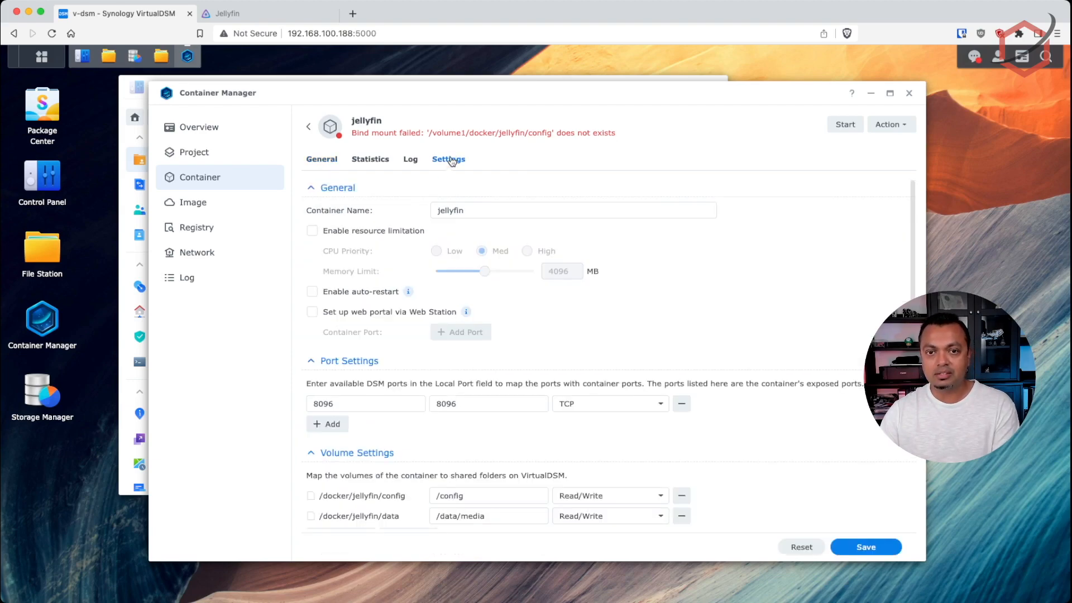
pyautogui.scroll(-1, 757, 403)
pyautogui.scroll(-2, 758, 402)
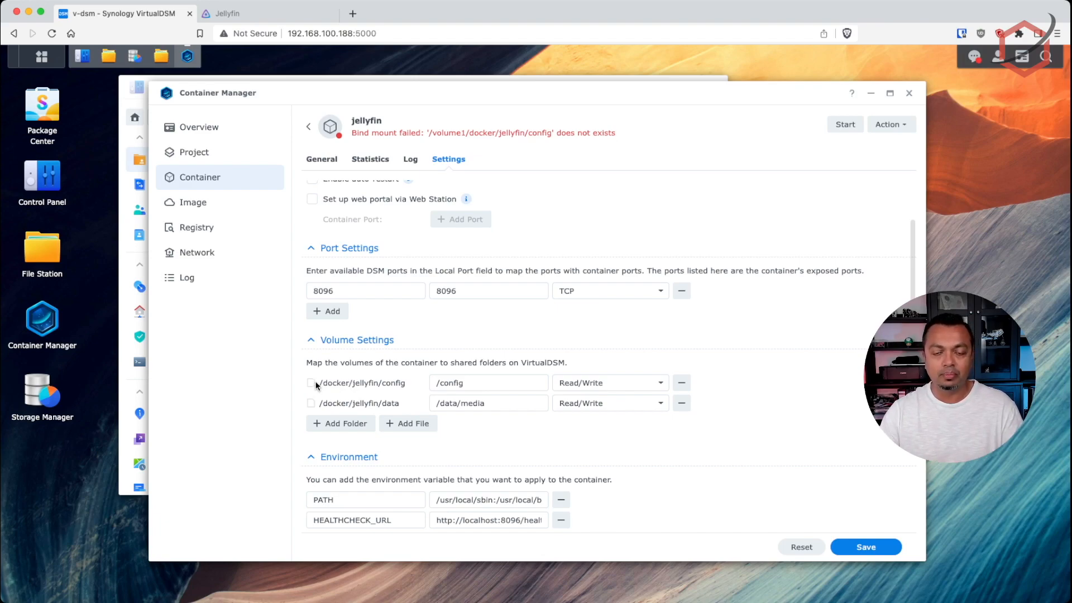
pyautogui.click(482, 385)
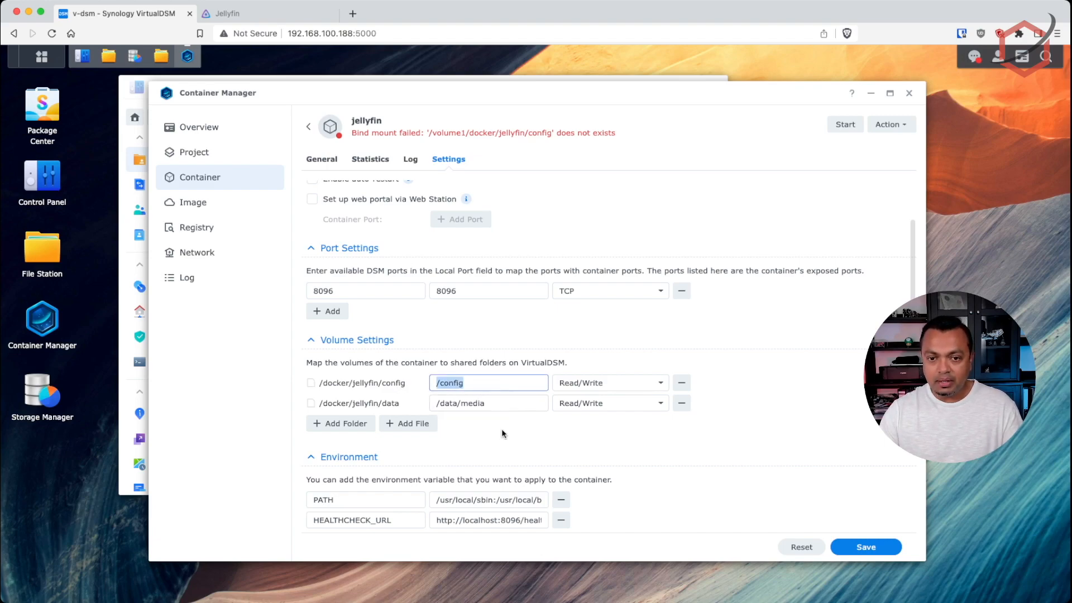
pyautogui.click(353, 425)
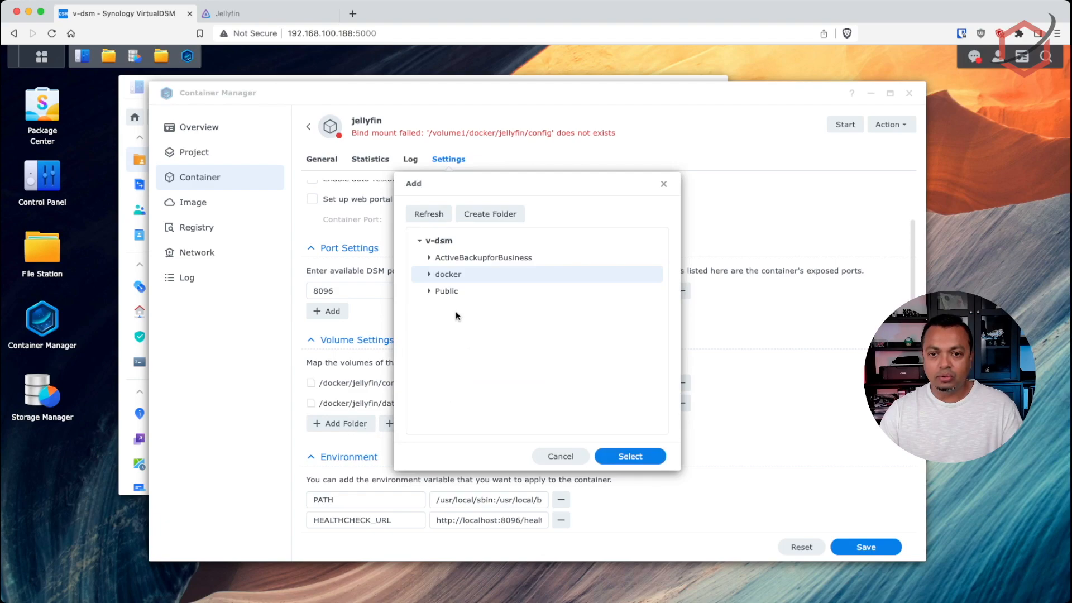
pyautogui.click(430, 274)
pyautogui.click(438, 292)
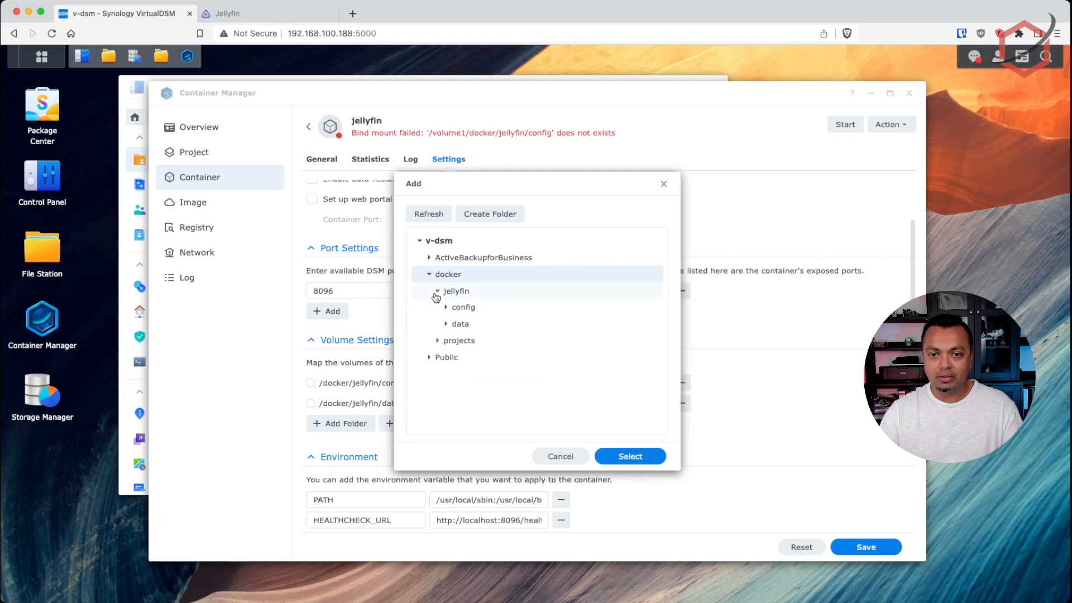
pyautogui.click(461, 310)
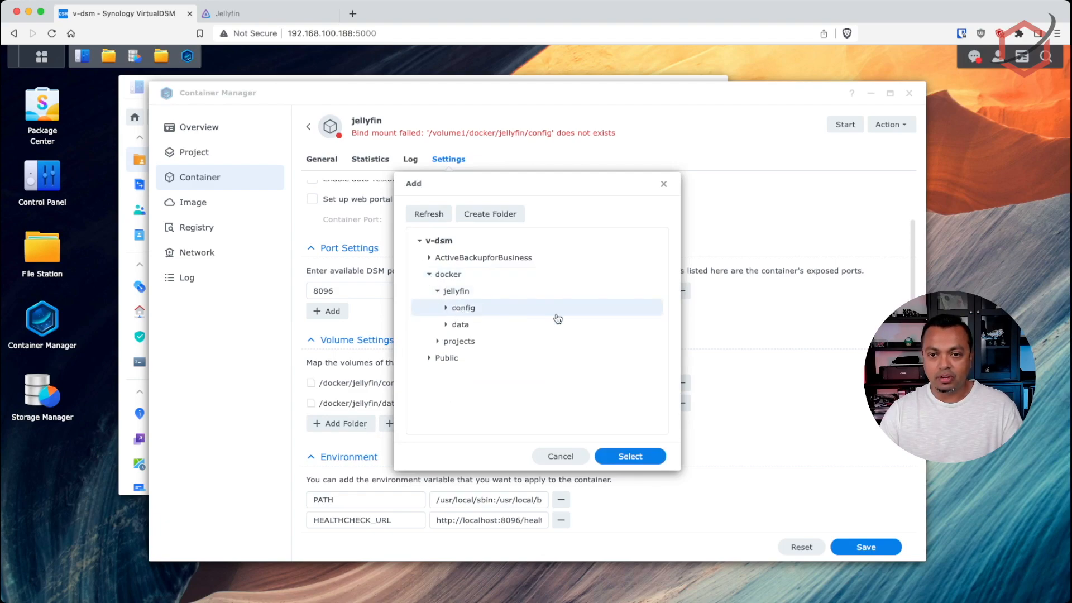
pyautogui.click(626, 459)
# Set the new config folder's mount path to /config and remove the old /docker/jellyfin/config mapping
pyautogui.click(521, 424)
pyautogui.write('/config')
pyautogui.click(509, 382)
pyautogui.click(495, 422)
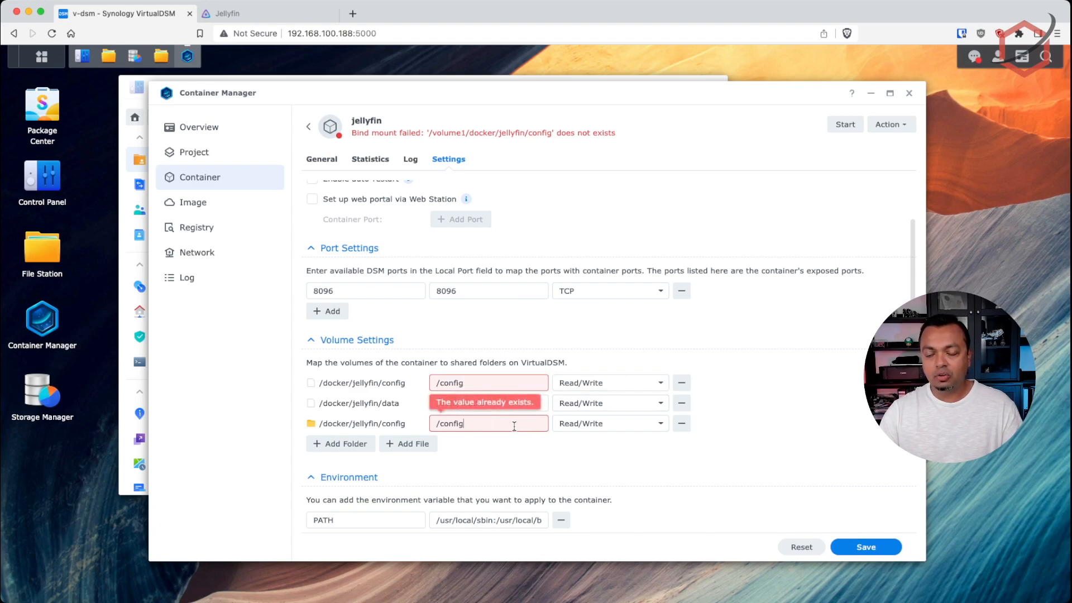
pyautogui.click(682, 383)
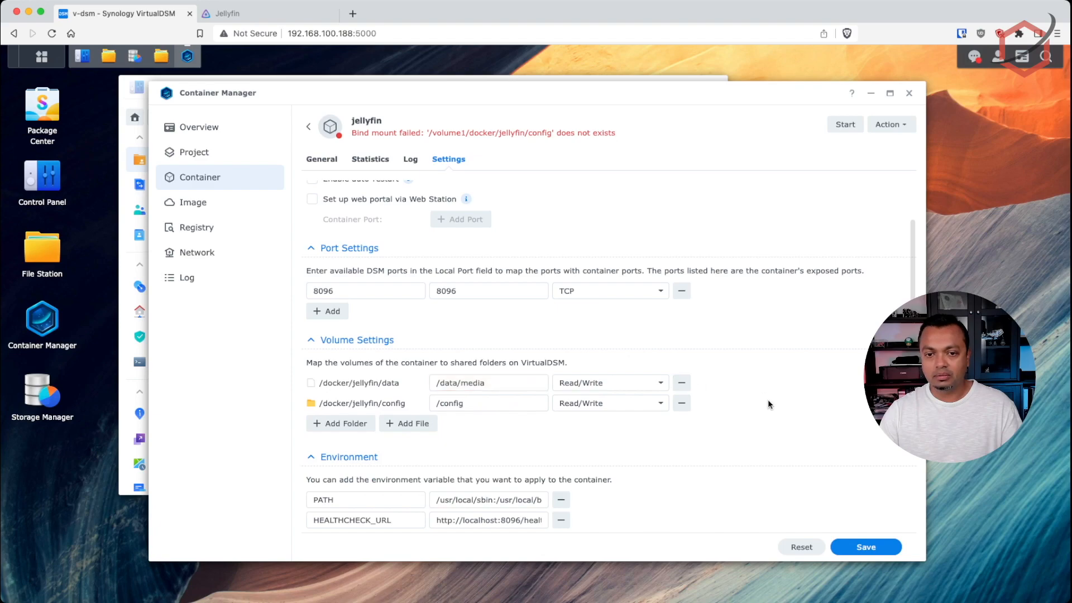
# Add the docker/jellyfin/data folder as a volume mapping, reusing the old data mapping's mount path /data/media
pyautogui.moveTo(485, 383); pyautogui.dragTo(434, 383)
pyautogui.hotkey('ctrl', 'c')
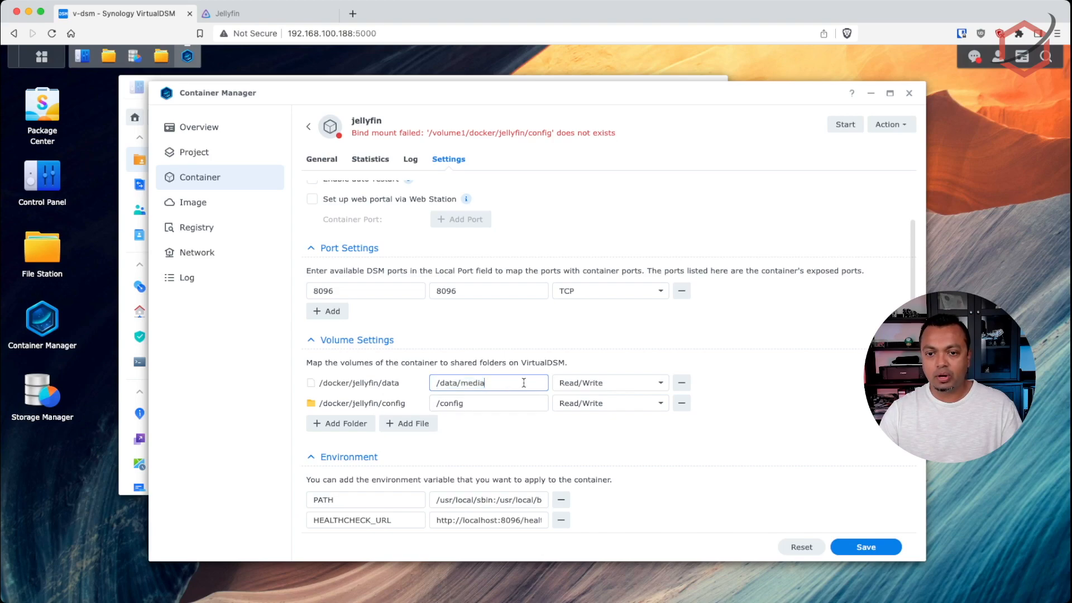
pyautogui.click(342, 425)
pyautogui.click(429, 274)
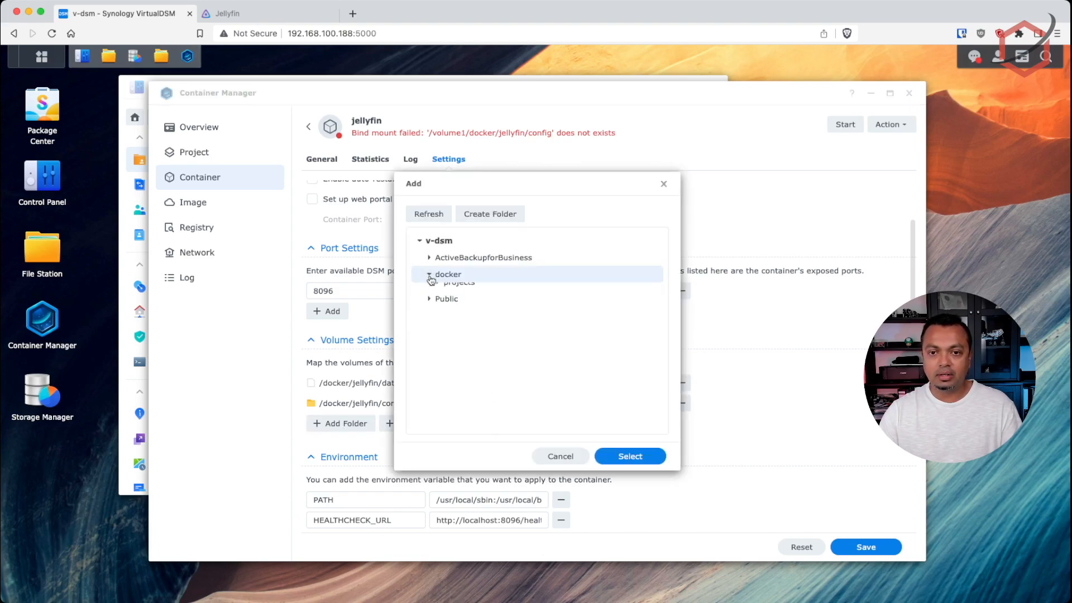
pyautogui.click(436, 293)
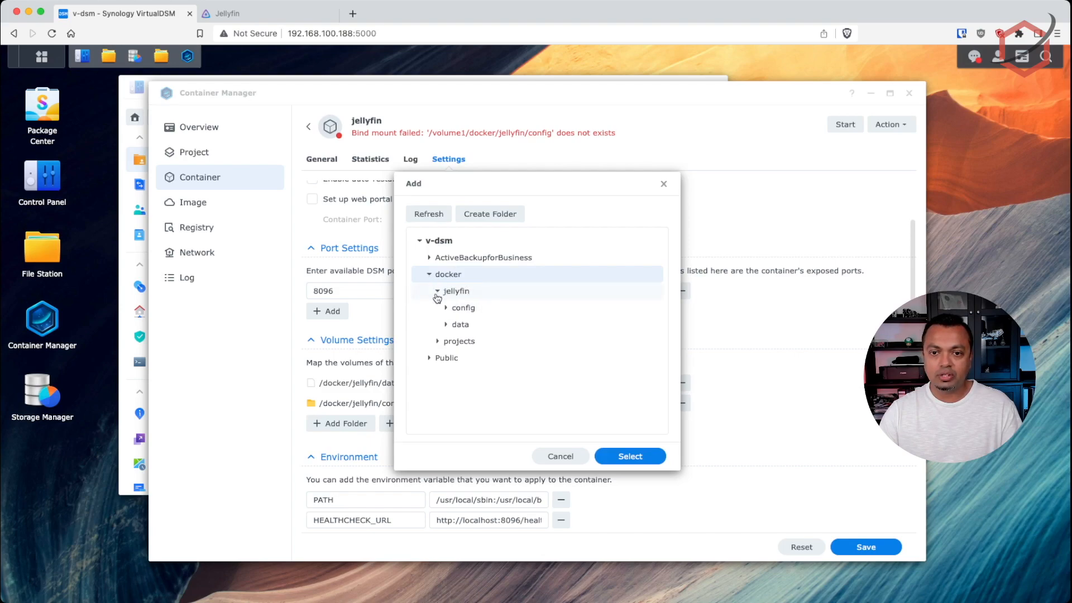
pyautogui.click(460, 323)
pyautogui.click(615, 453)
pyautogui.click(499, 424)
pyautogui.hotkey('ctrl', 'v')
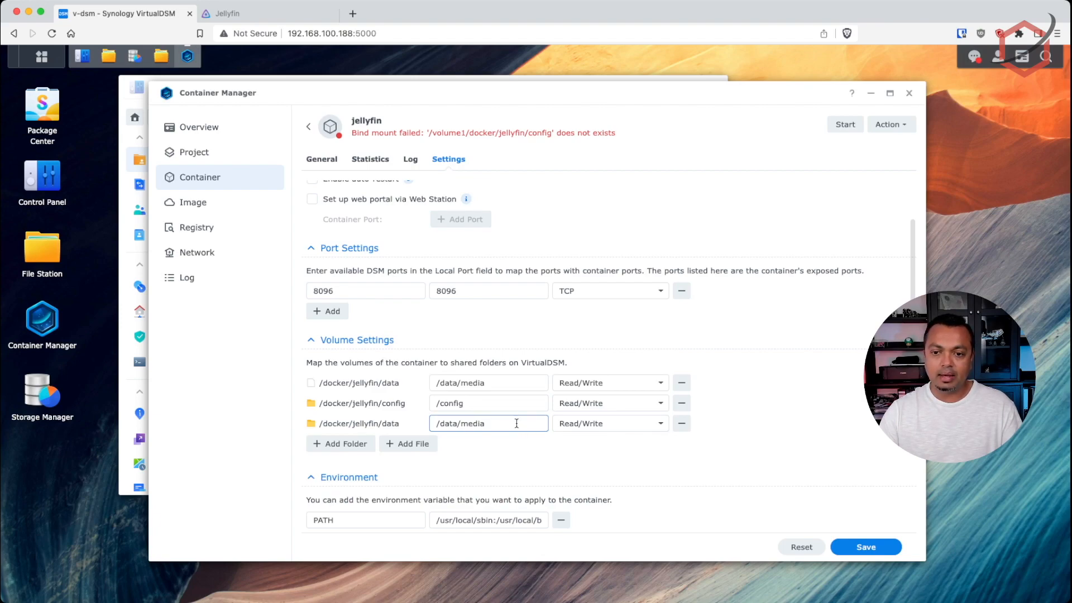
# Remove the old /docker/jellyfin/data mapping and save the jellyfin container's settings
pyautogui.moveTo(517, 423); pyautogui.dragTo(352, 426)
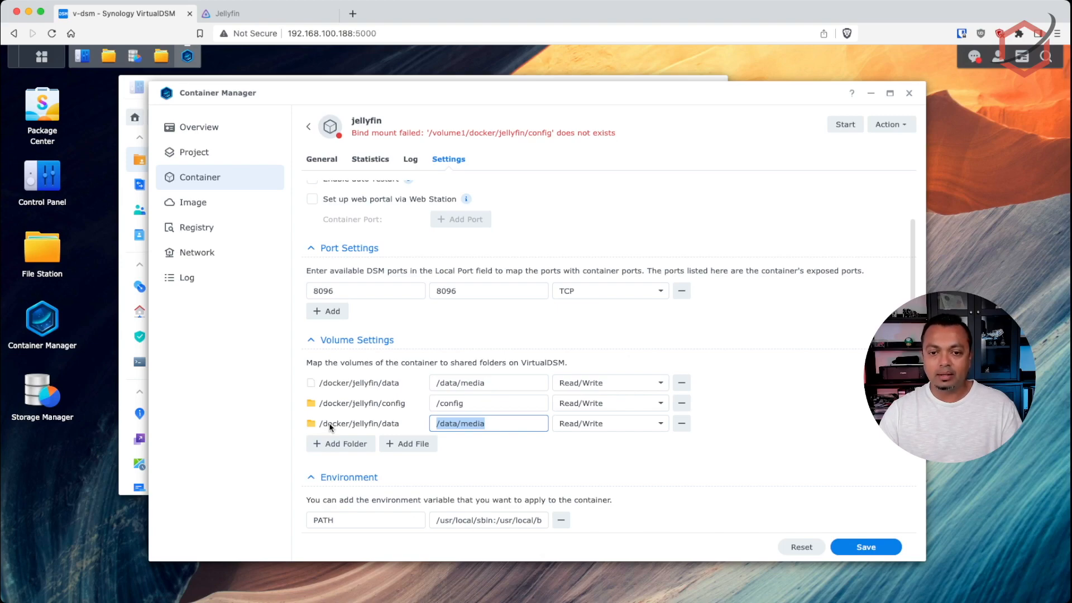
pyautogui.click(681, 382)
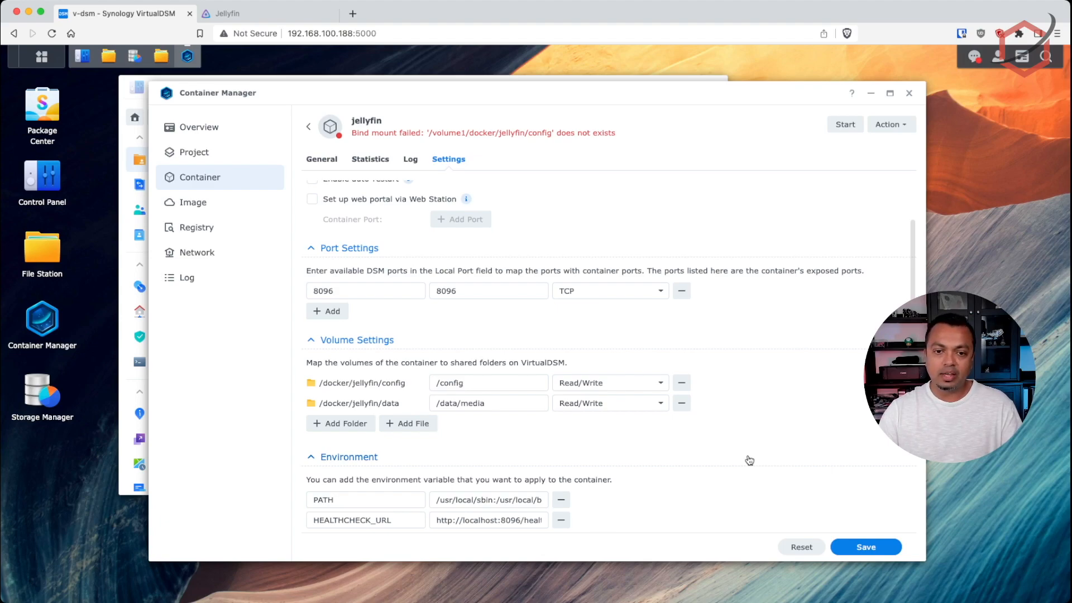
pyautogui.click(866, 547)
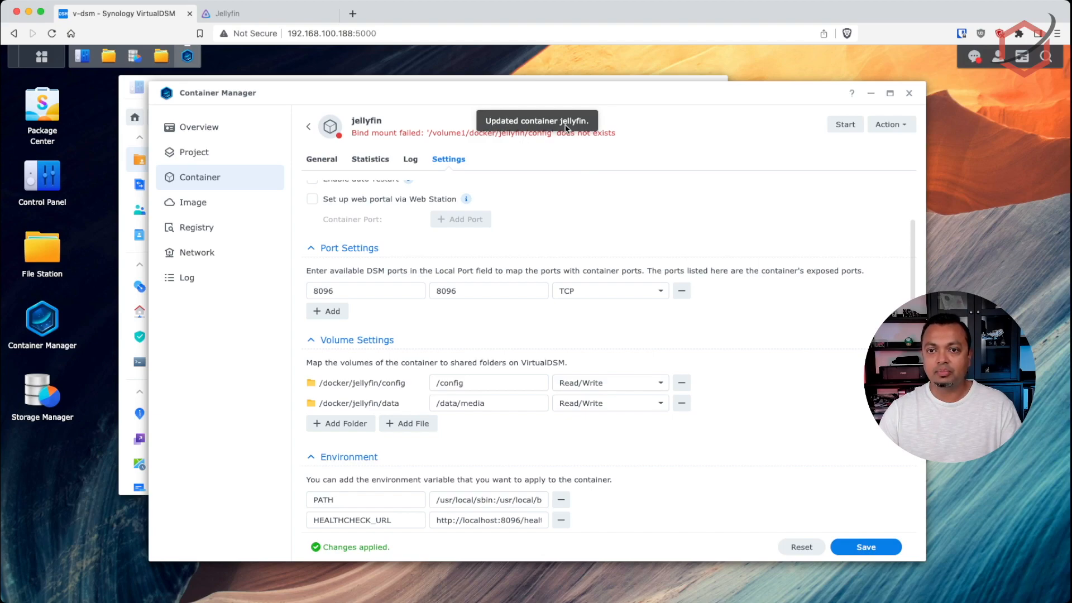
# Return to the container list and reopen the jellyfin container's details to check its volume paths
pyautogui.click(310, 129)
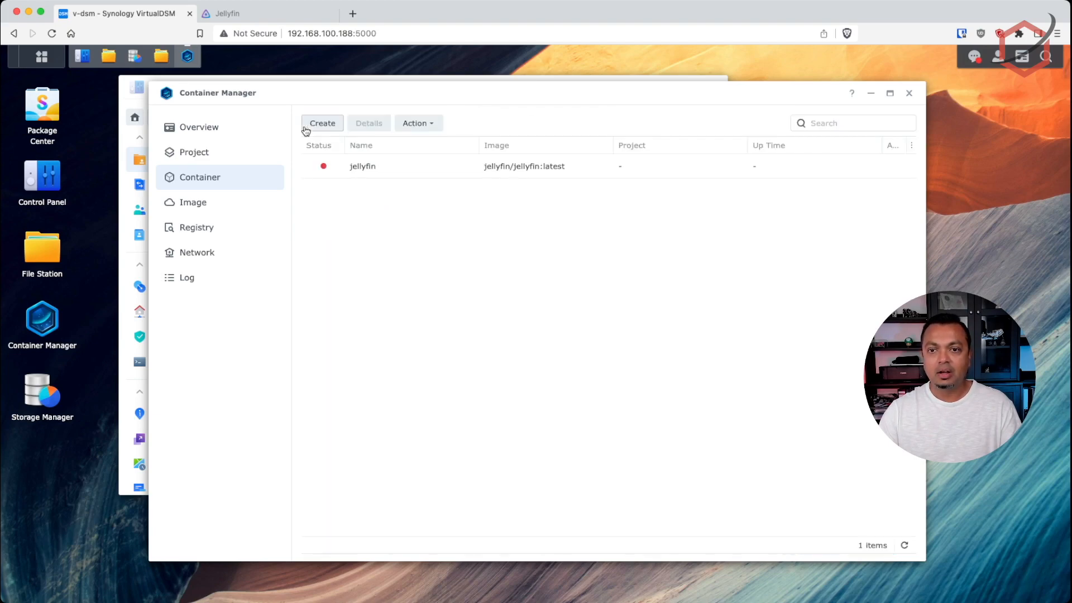
pyautogui.click(364, 166)
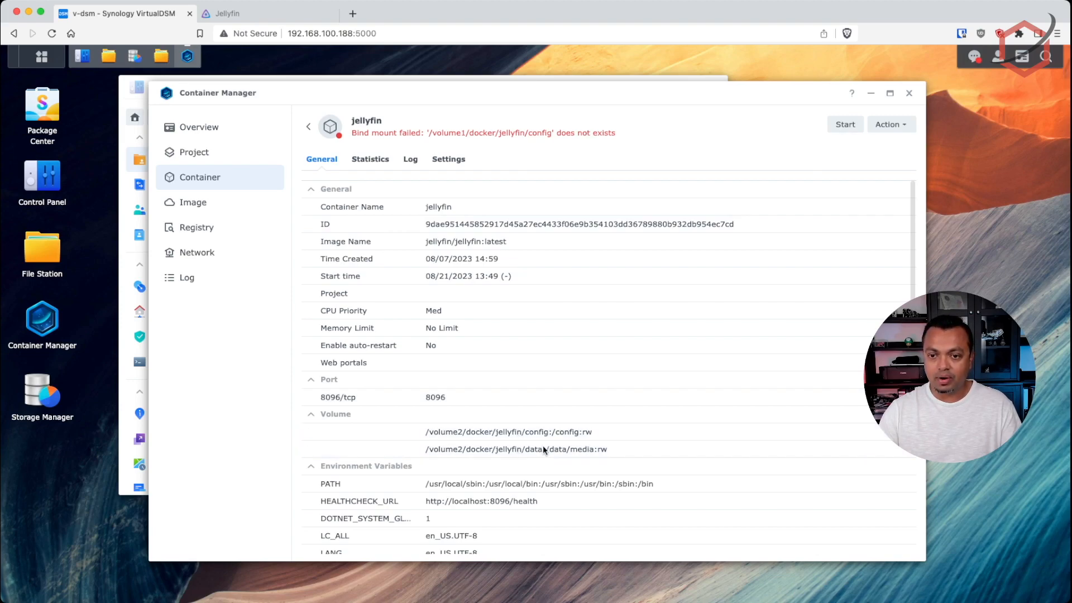
# Start the jellyfin container and review its statistics, log and settings
pyautogui.click(837, 124)
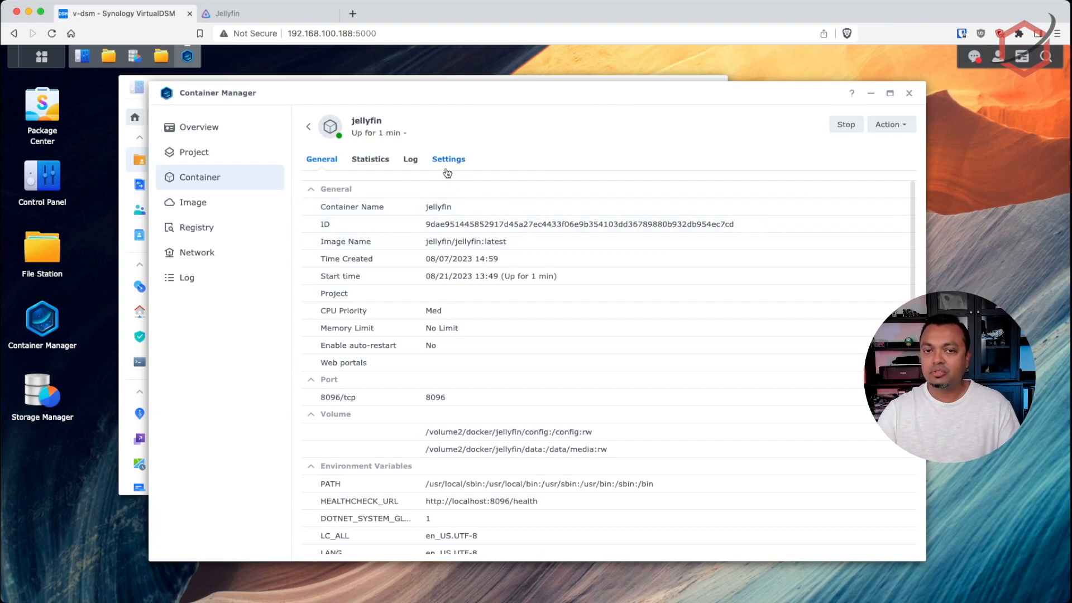
pyautogui.click(385, 160)
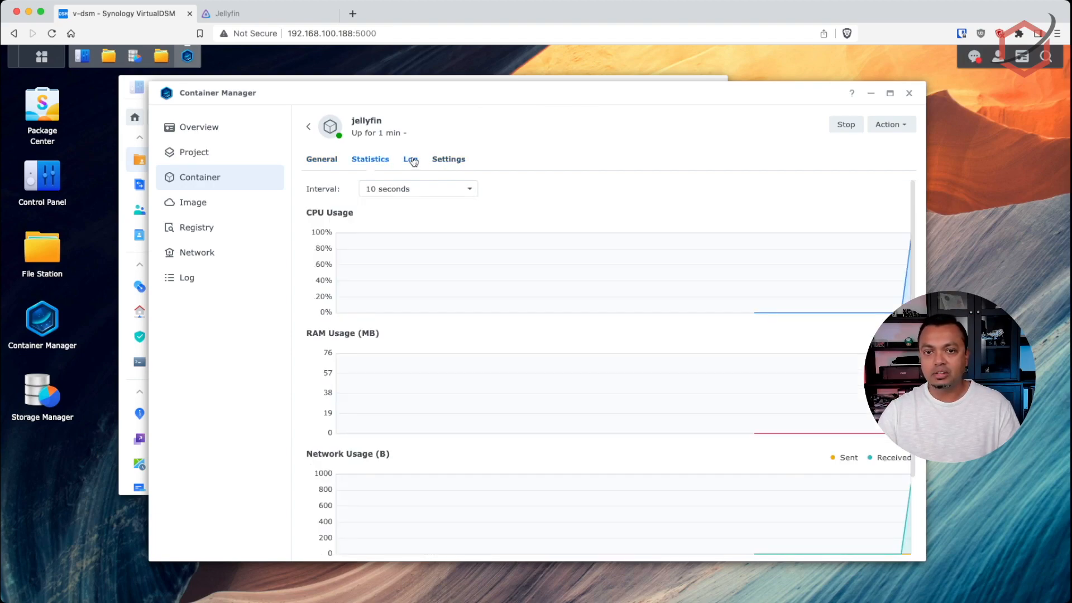
pyautogui.click(411, 160)
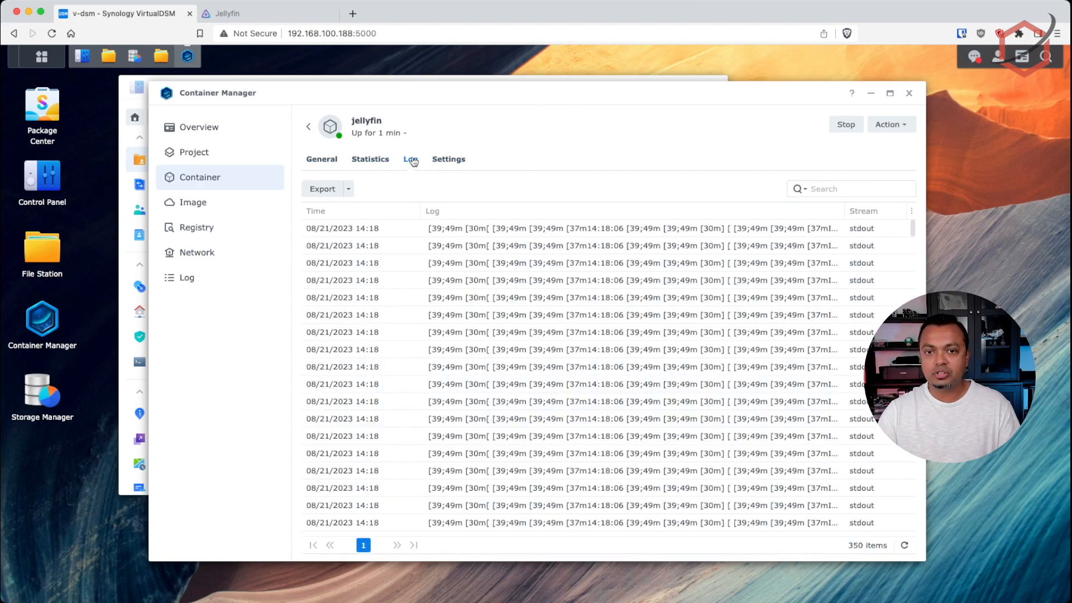
pyautogui.click(448, 161)
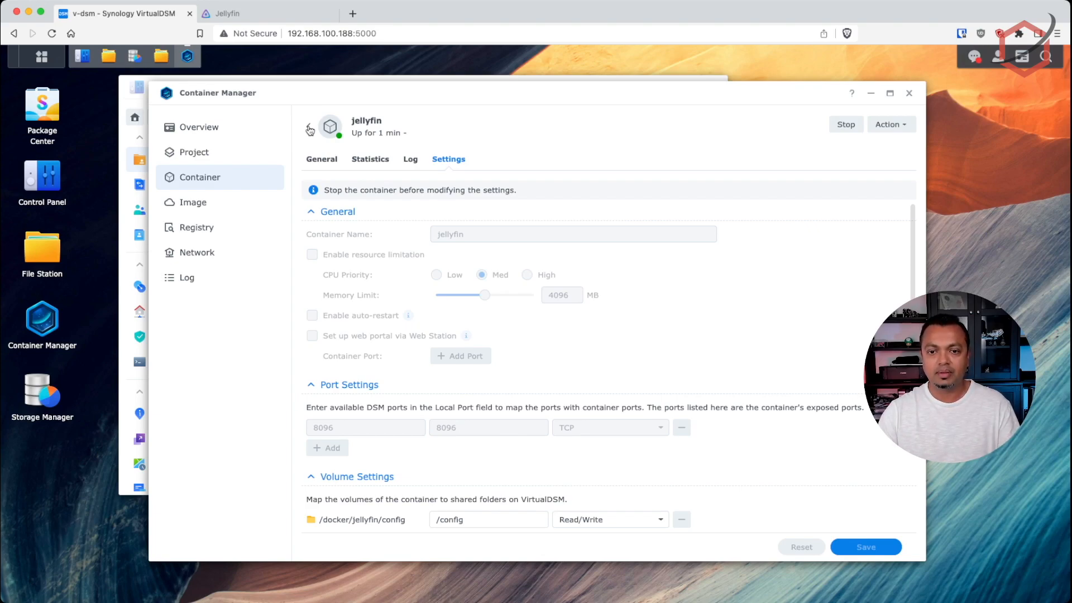
# Reload the Jellyfin web page on port 8096 to check that it responds, and return to the Synology desktop
pyautogui.click(281, 19)
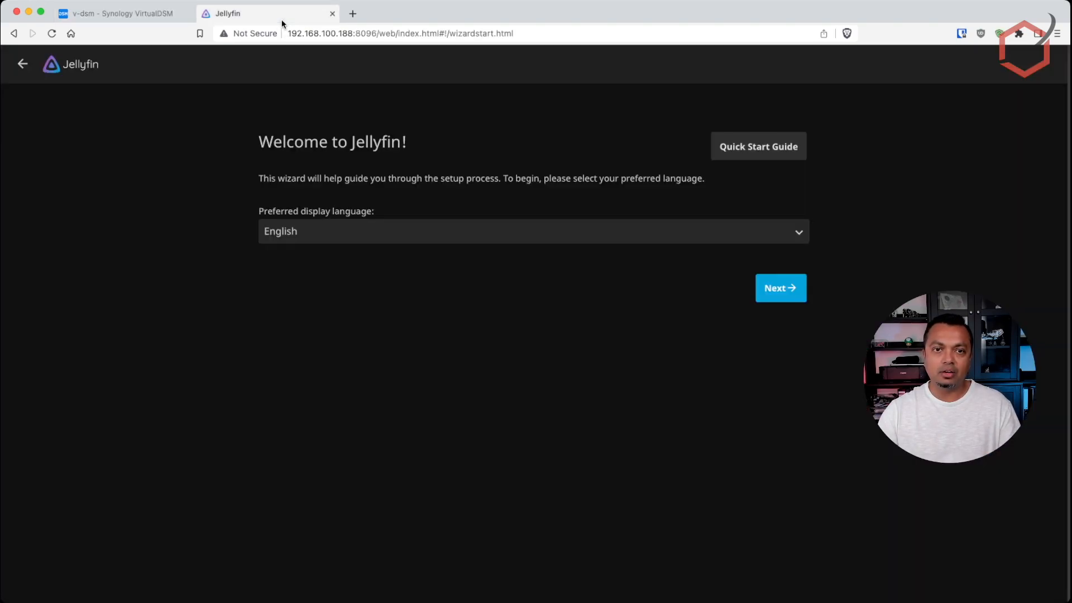
pyautogui.click(52, 35)
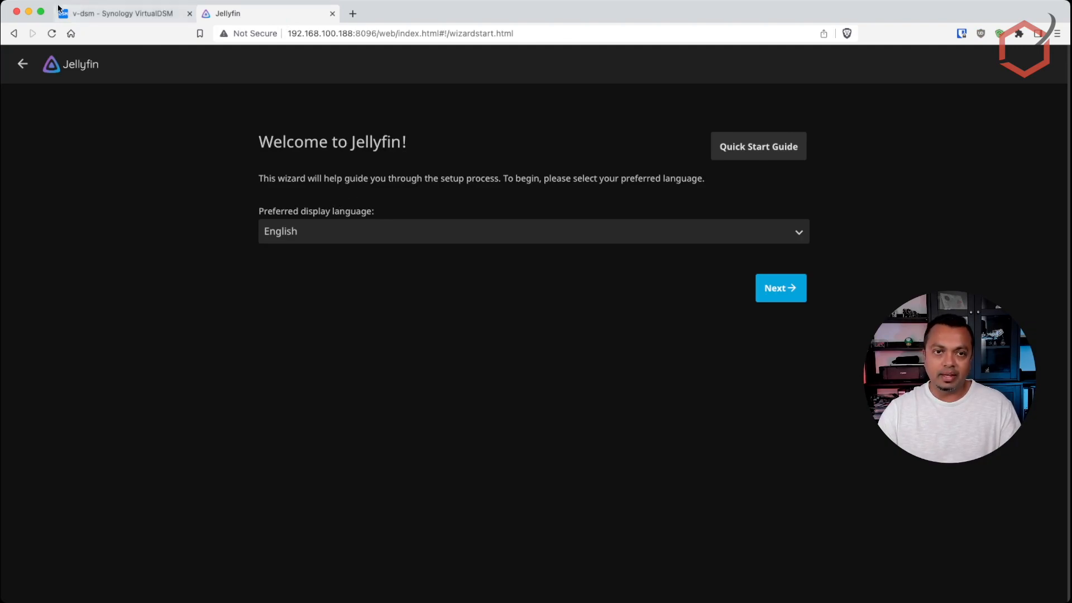
pyautogui.click(98, 12)
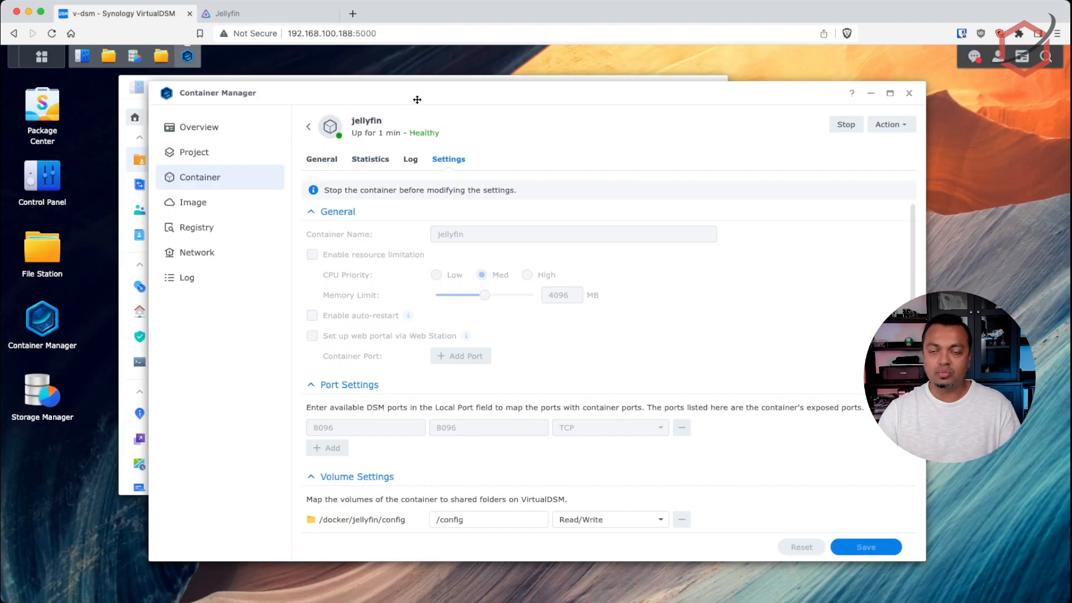